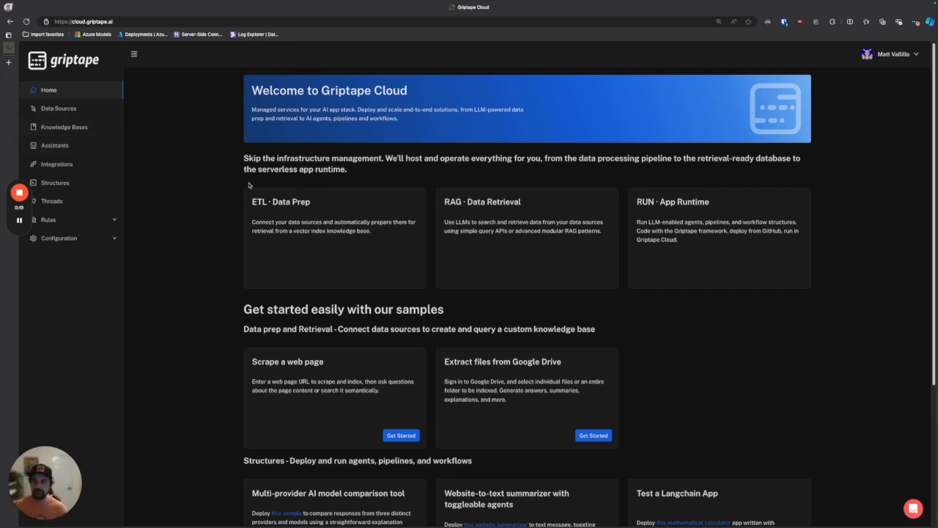
Start a new assistant in the Assistants section and name it MyNewAssistant
click(58, 145)
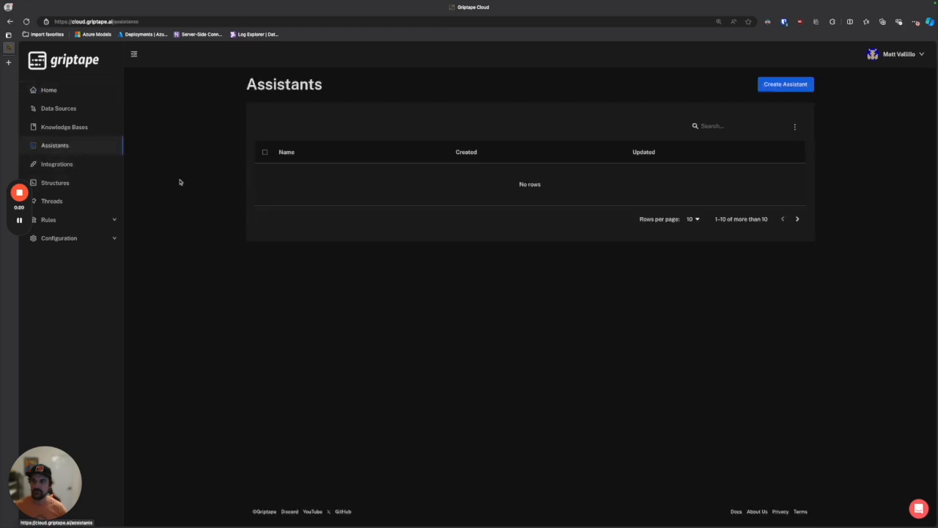
click(786, 83)
click(477, 125)
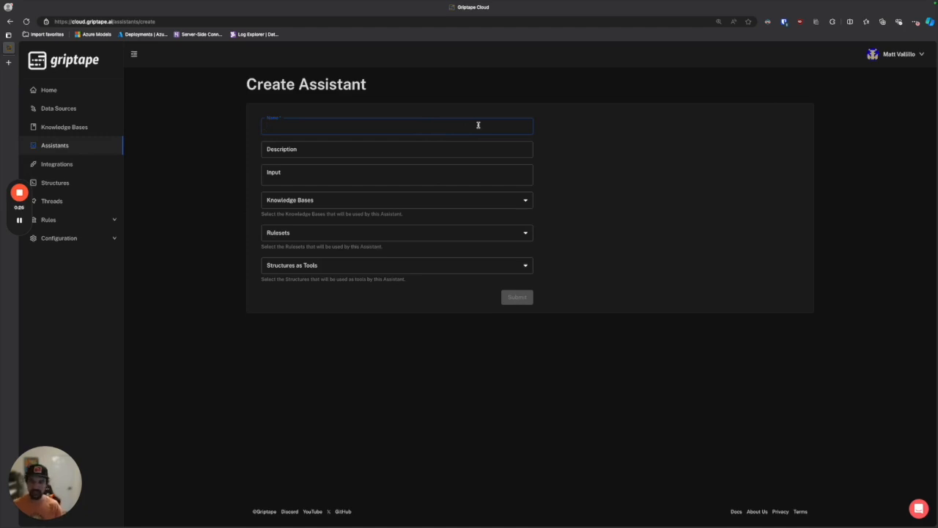
text(My)
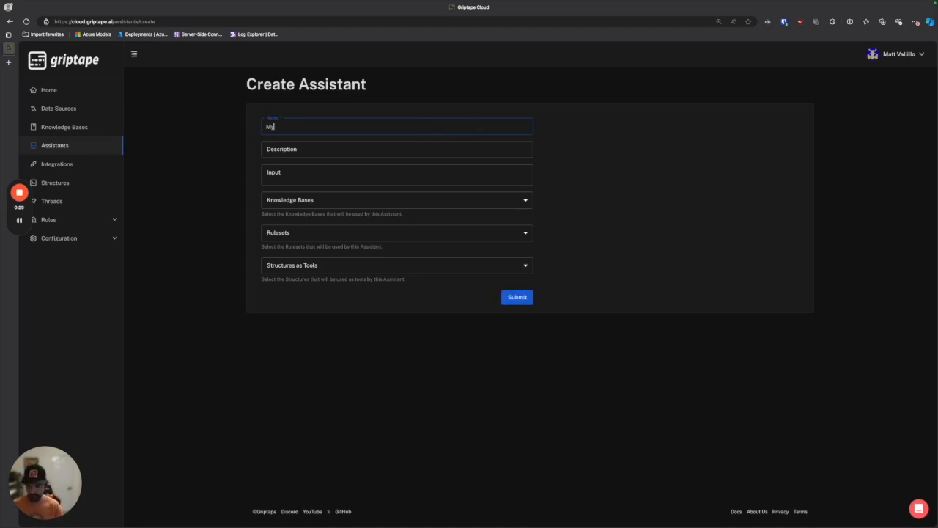
text(NewAssistant)
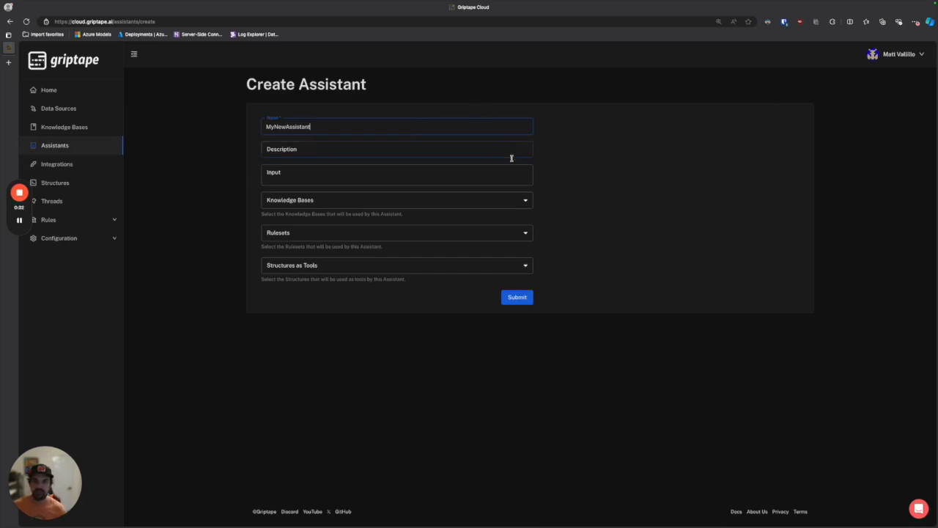
Attach the Griptape knowledge base to the assistant and submit the form to create it
click(525, 200)
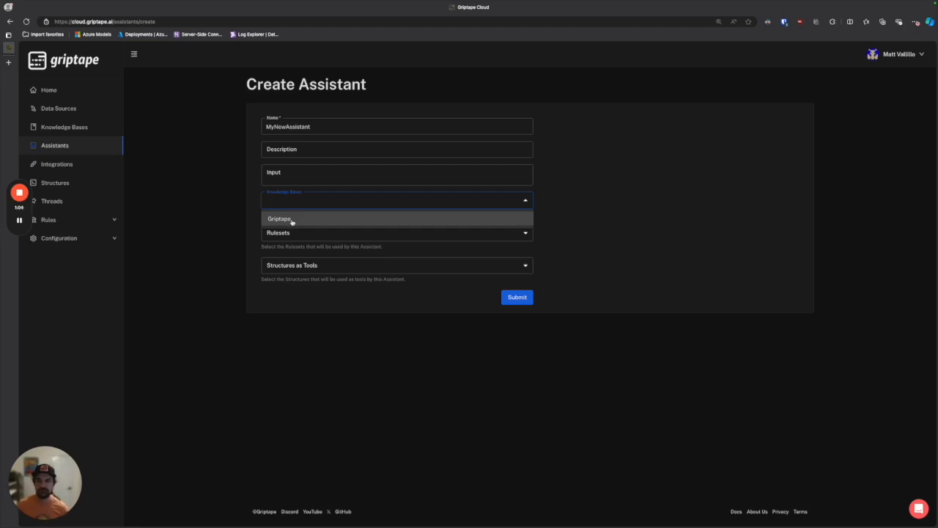
click(292, 221)
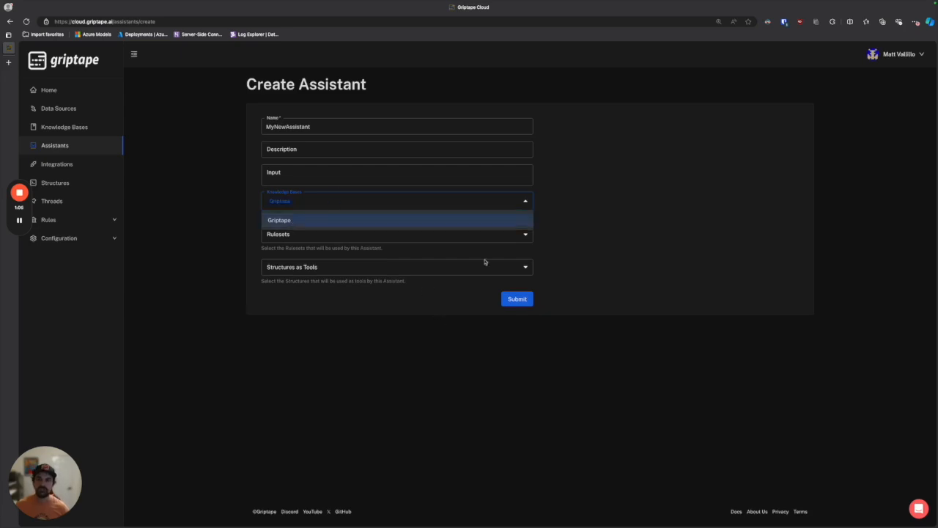
click(449, 250)
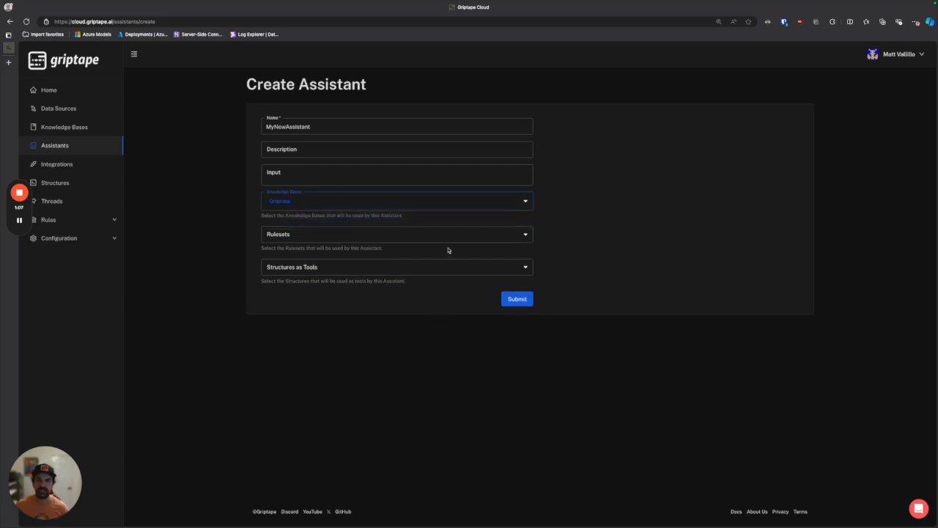
click(520, 299)
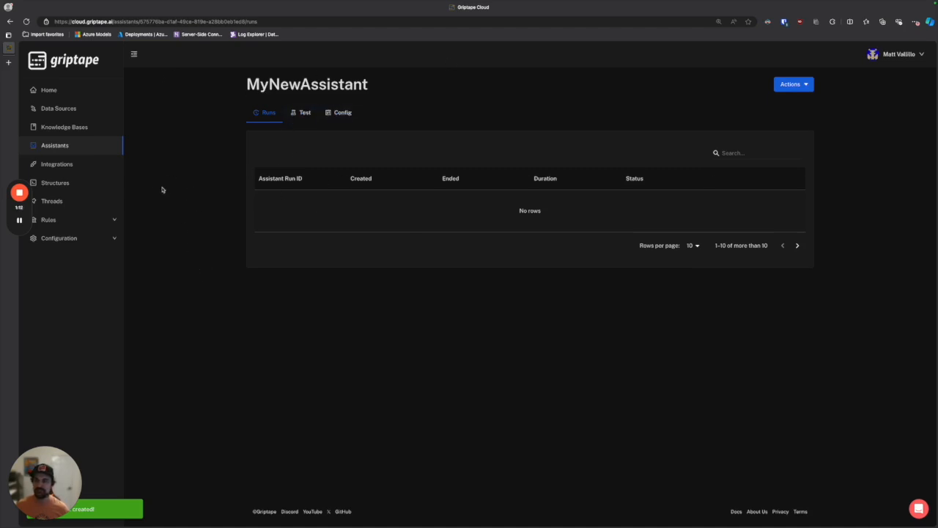
Start a new Slack integration in the Integrations section and name it MyIntegration
click(87, 167)
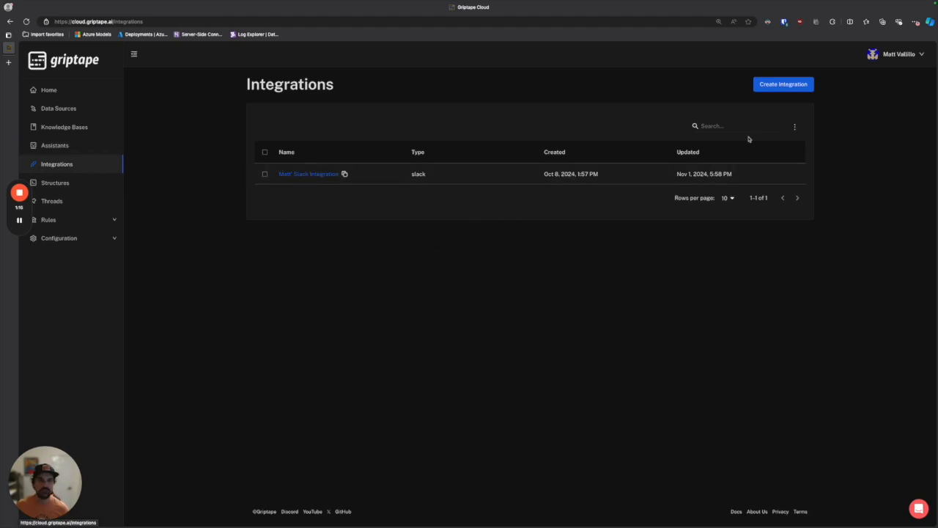
click(771, 86)
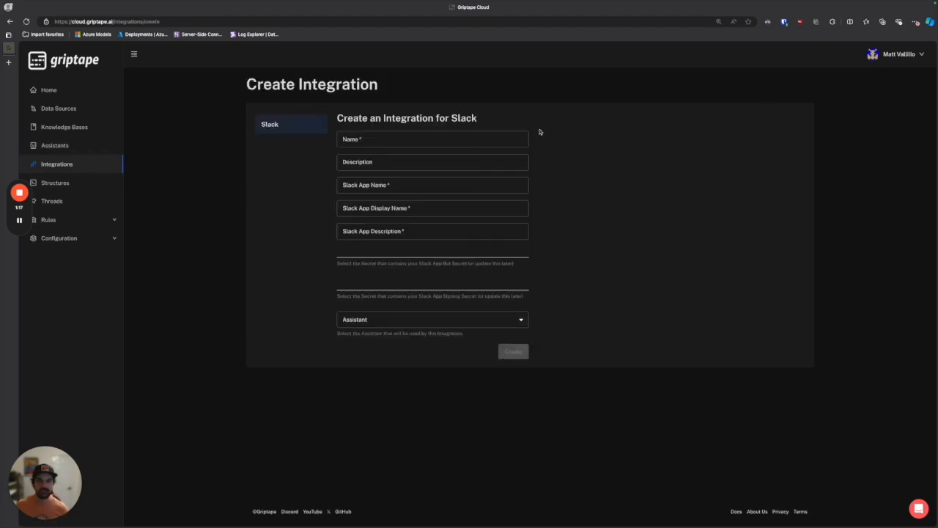
click(392, 139)
text(My)
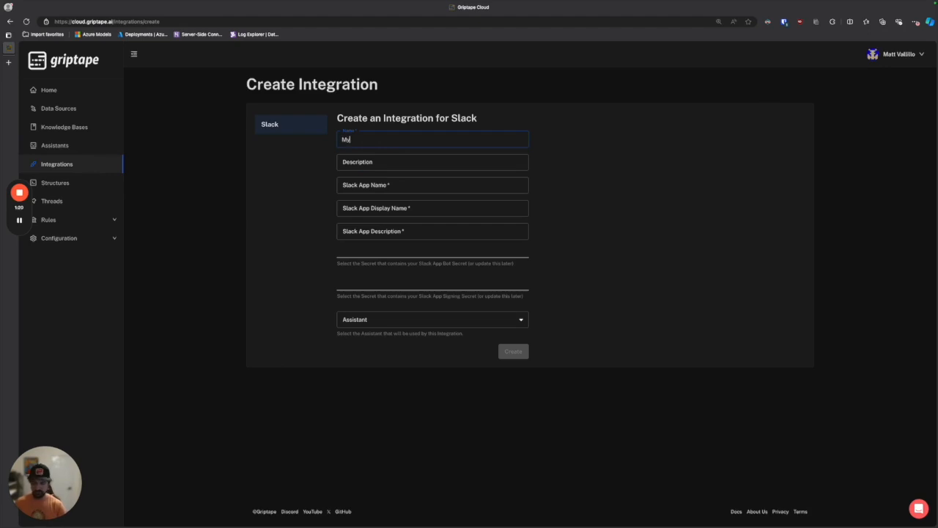
text(Integra)
key(BackSpace)
key(BackSpace)
key(BackSpace)
text(ration)
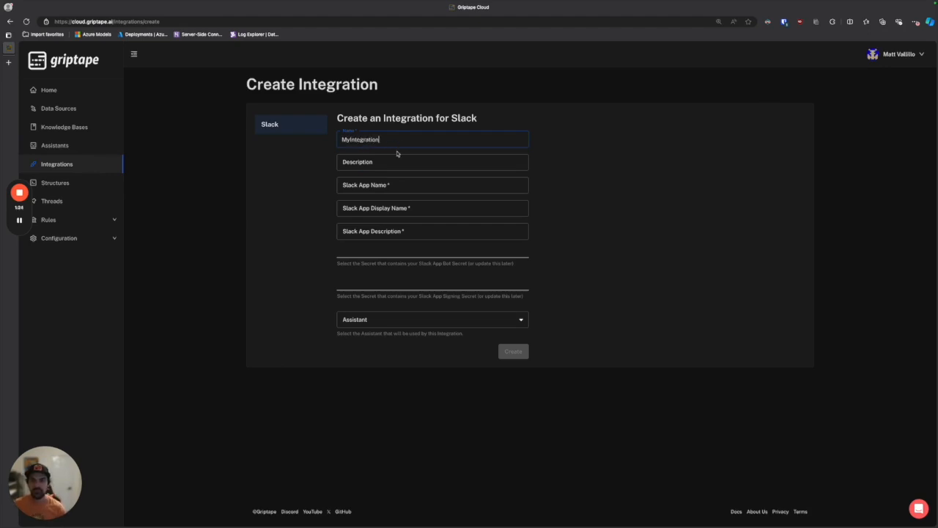
Set the Slack app name to MySlackApp and its display name to MyAssistant
click(403, 185)
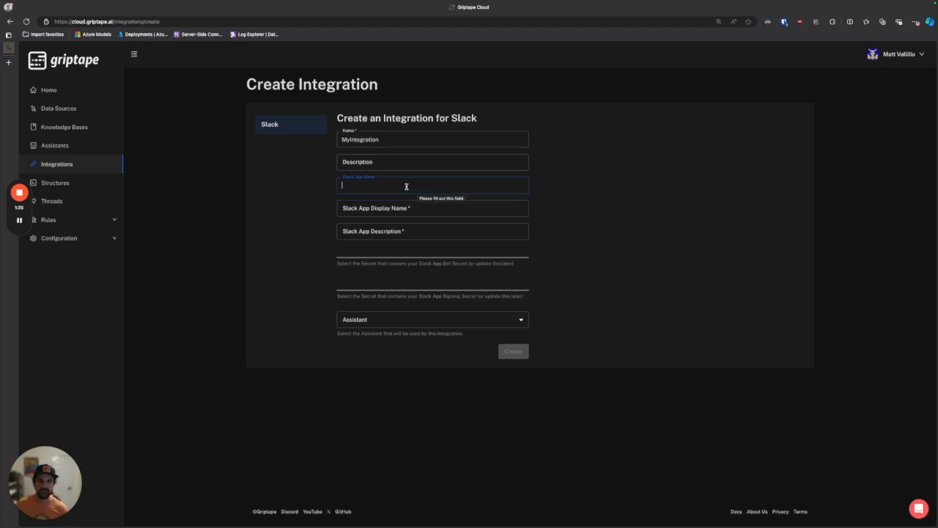
text(My)
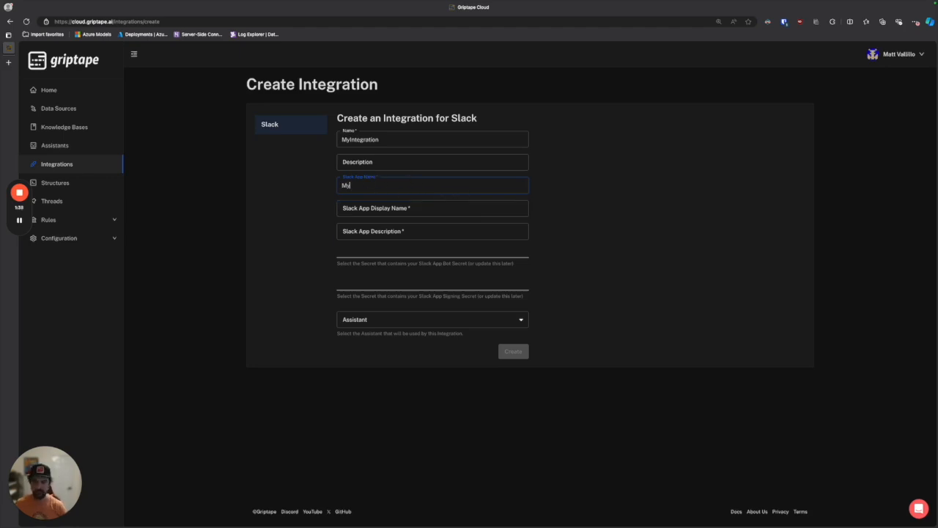
text(SlackApp)
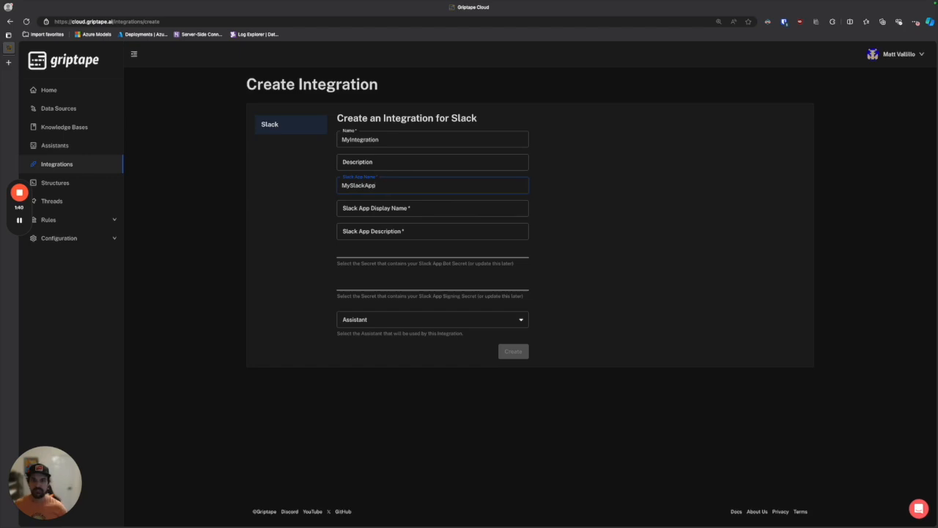
click(408, 206)
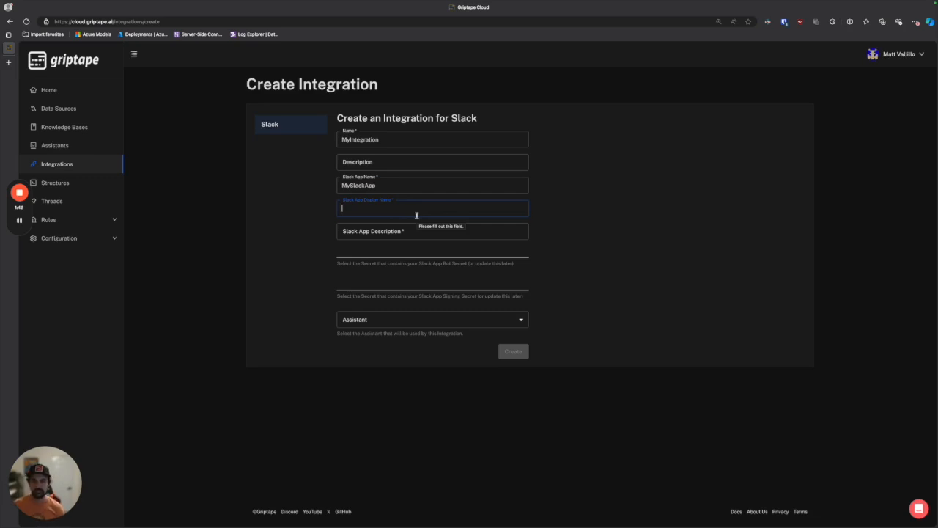
text(MyAssistant)
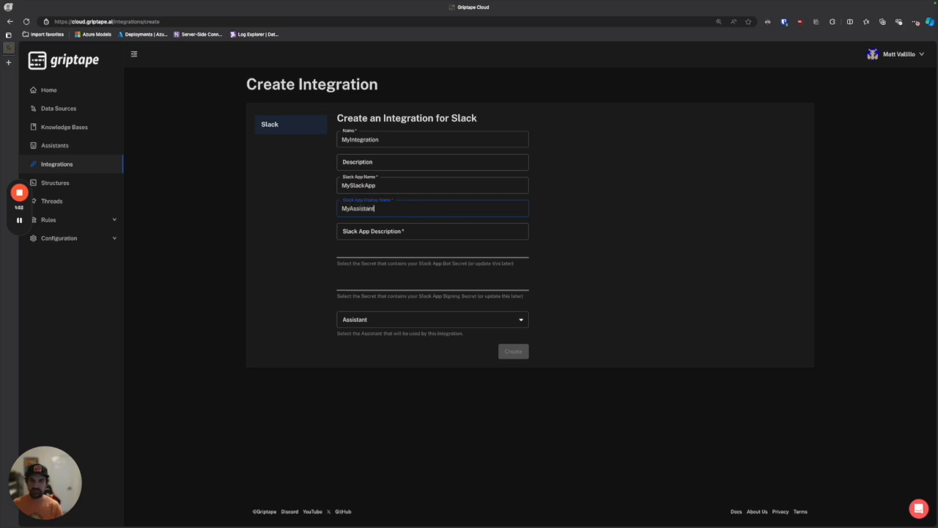
Enter "My new assistant powered by griptape cloud" as the Slack app description
click(431, 229)
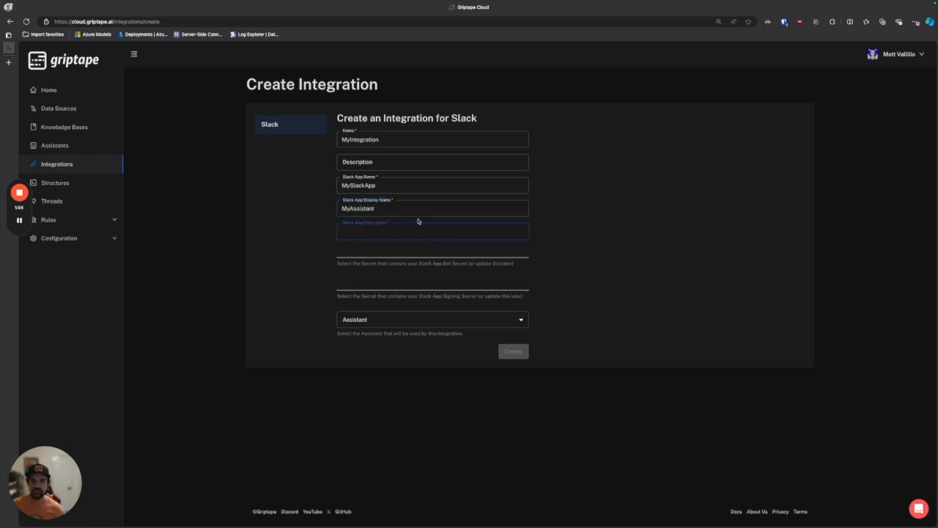
text(My n)
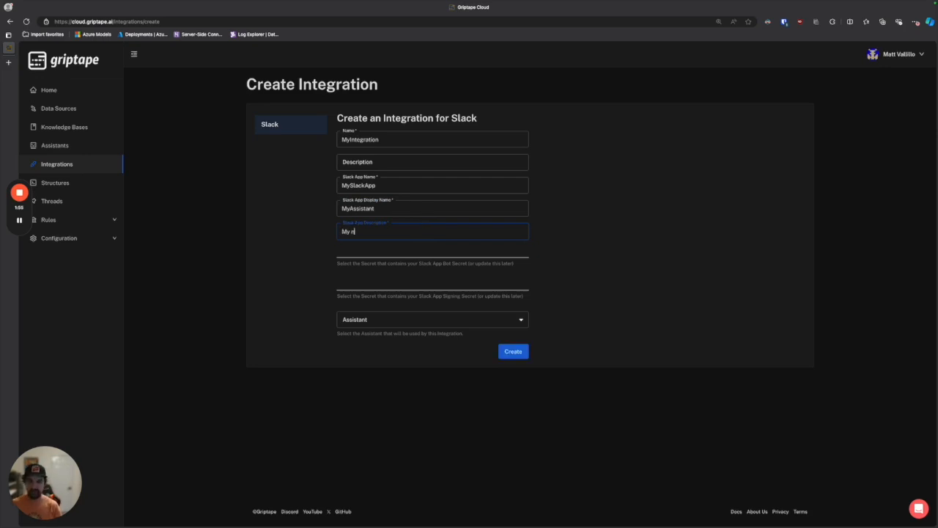
text(ew assistant powered by griptape cloud)
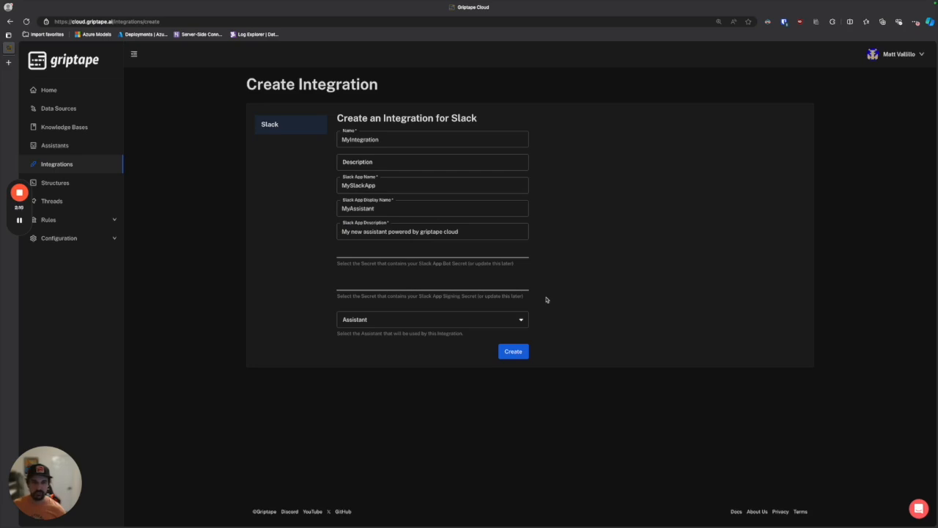
Choose MyNewAssistant as the assistant used by the integration and create the integration
click(401, 325)
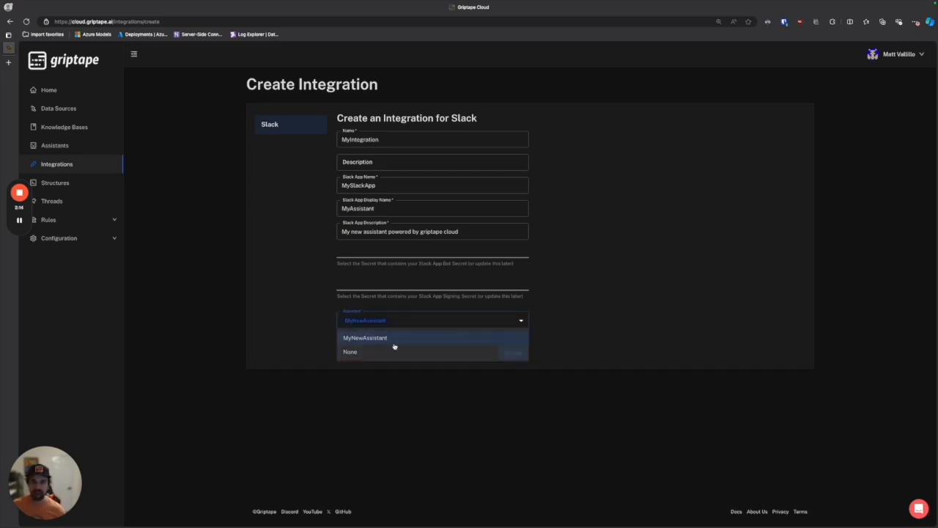
click(392, 342)
click(512, 354)
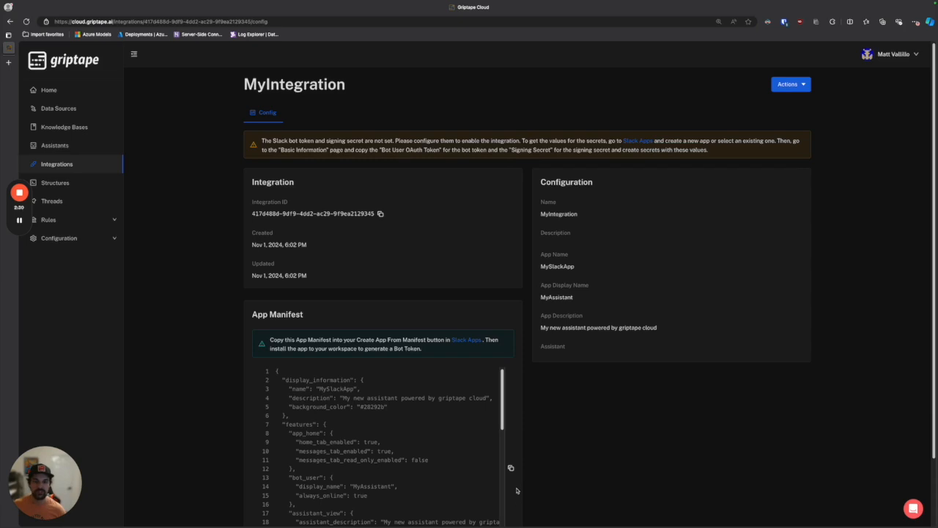
Copy the integration's App Manifest and open the linked Slack Apps page
click(511, 468)
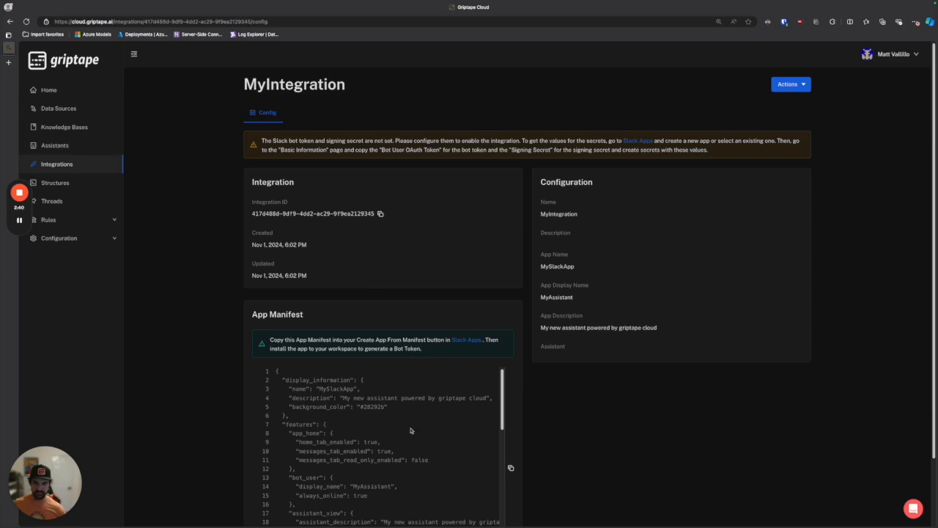
scroll(411, 430, down, 1)
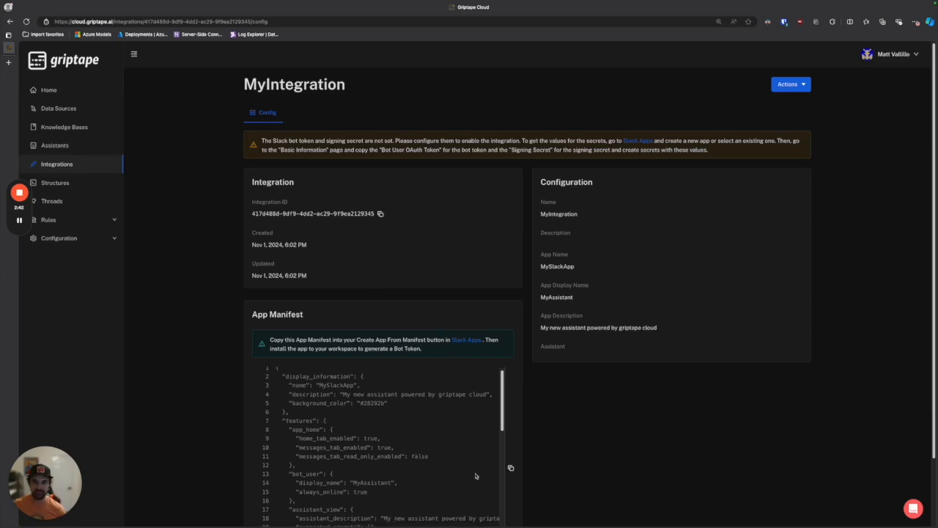
click(511, 469)
click(476, 340)
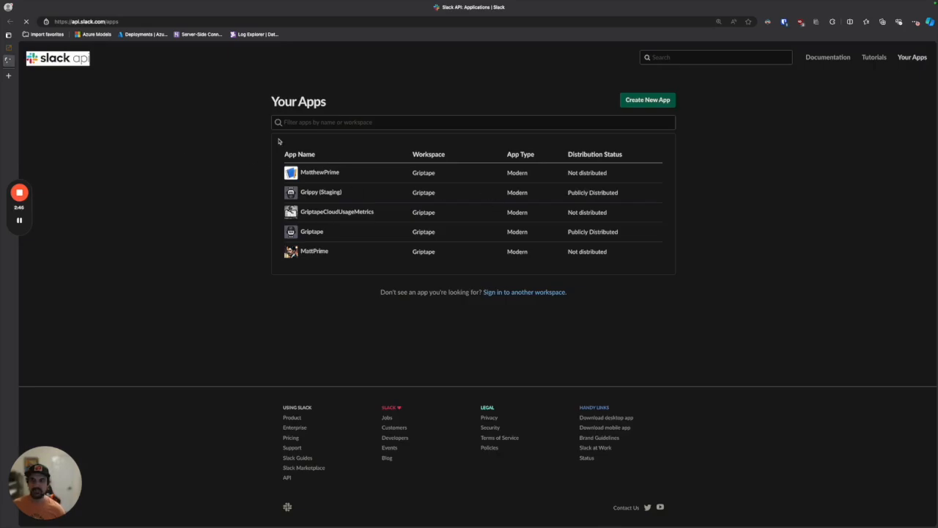
Start a new Slack app from a manifest in the Griptape workspace
click(648, 102)
click(530, 277)
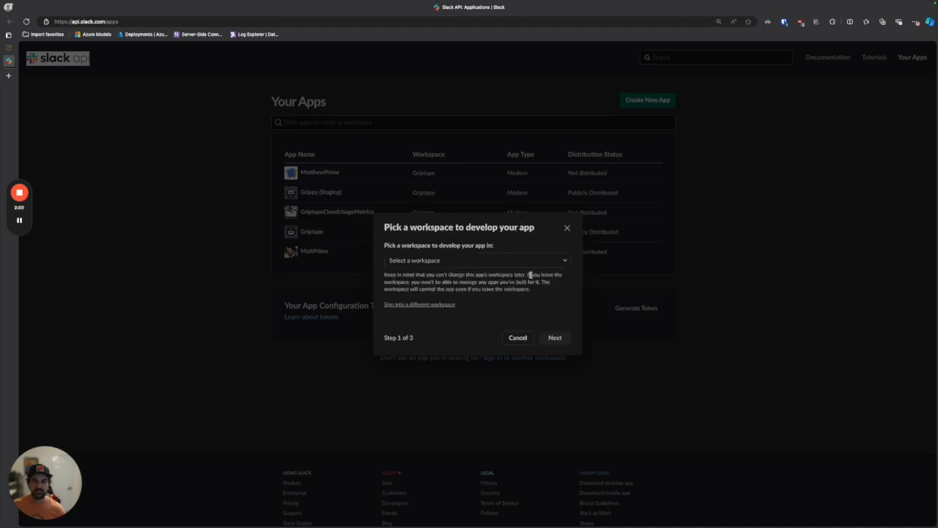
click(516, 265)
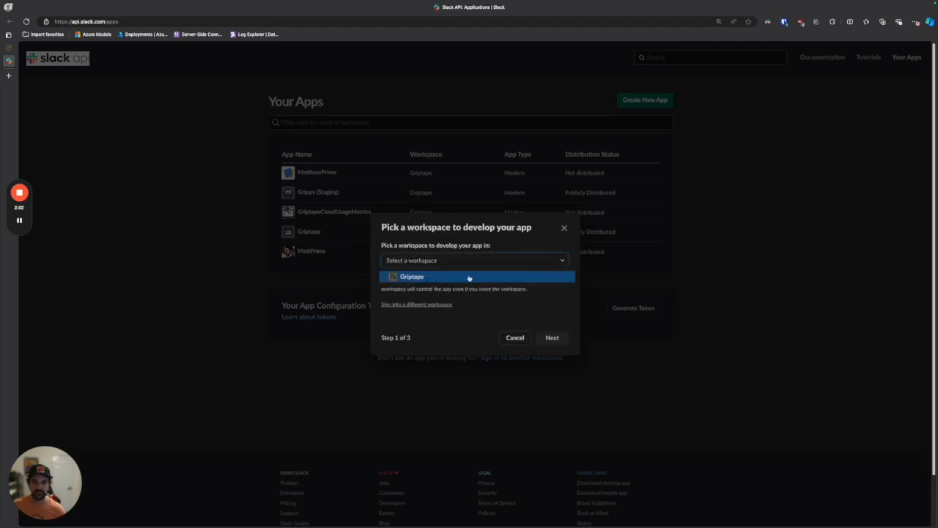
click(469, 277)
click(555, 337)
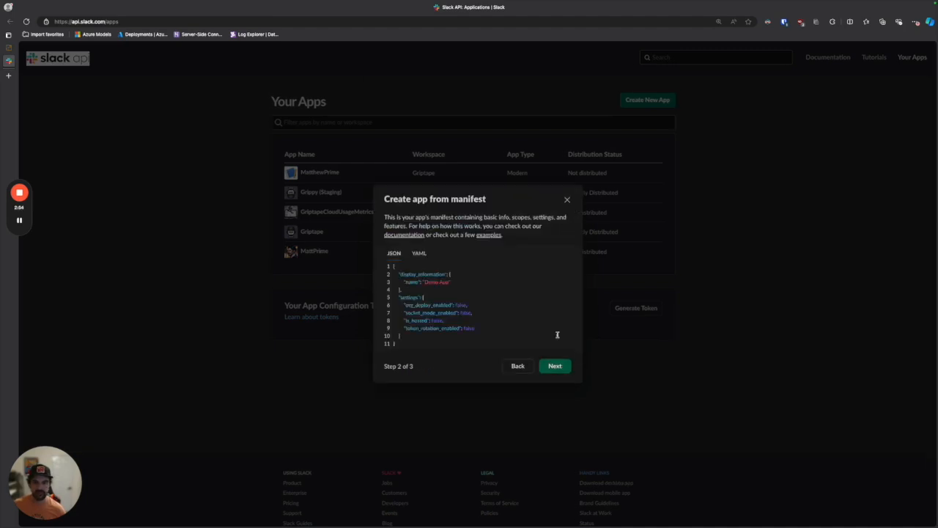
Replace the default JSON manifest with the copied one, review the bot scopes and create the Slack app
key(ctrl+a)
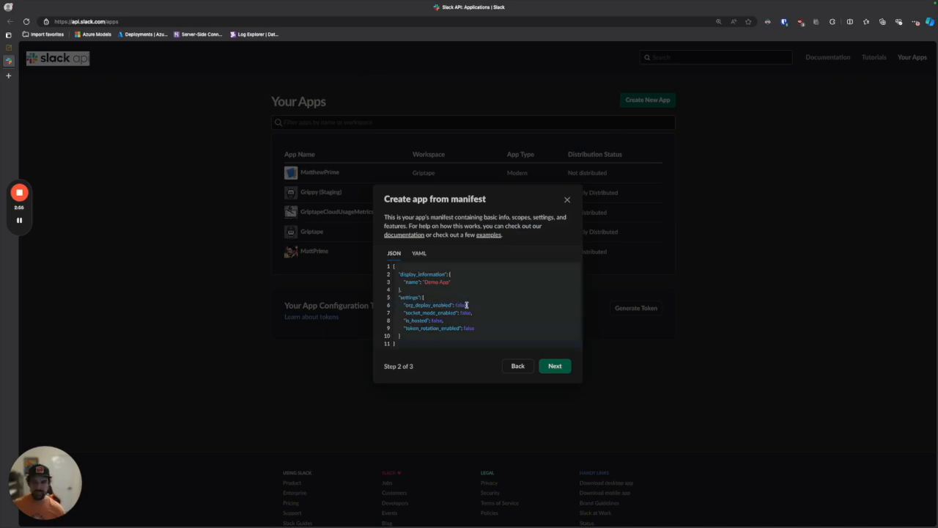
key(ctrl+v)
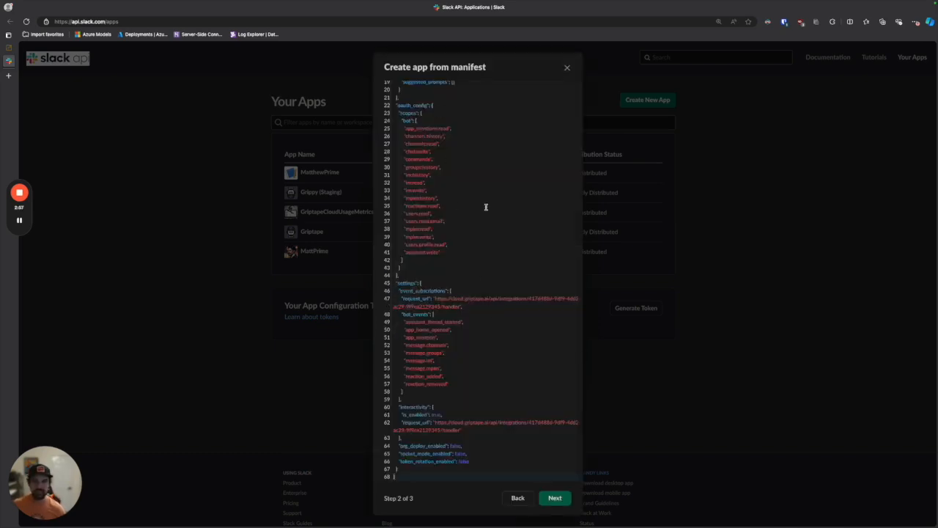
click(555, 498)
drag(473, 316, 383, 290)
click(490, 318)
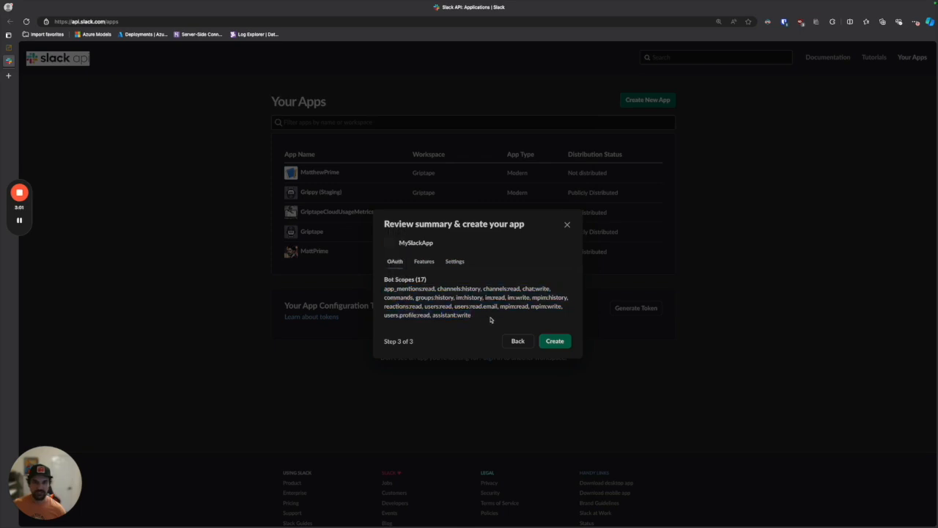
click(555, 342)
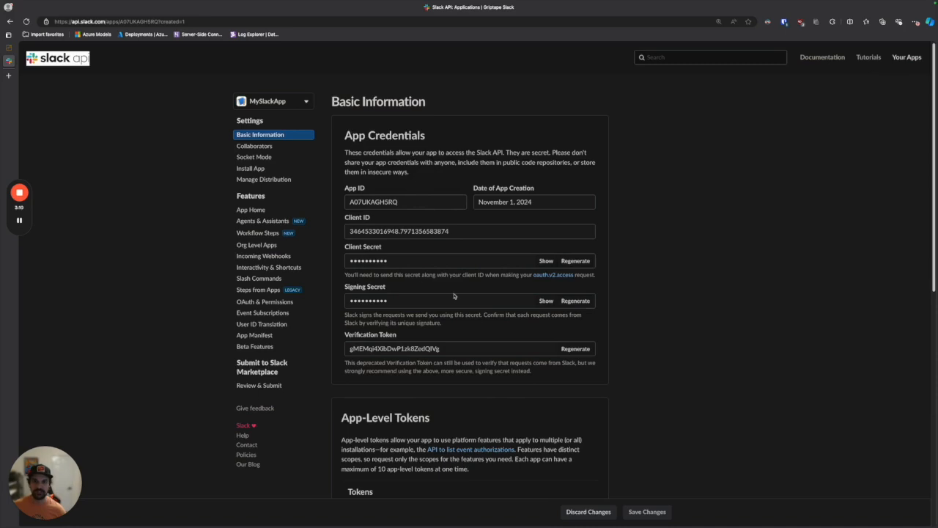
Reveal and copy MySlackApp's Signing Secret from its app credentials
click(9, 46)
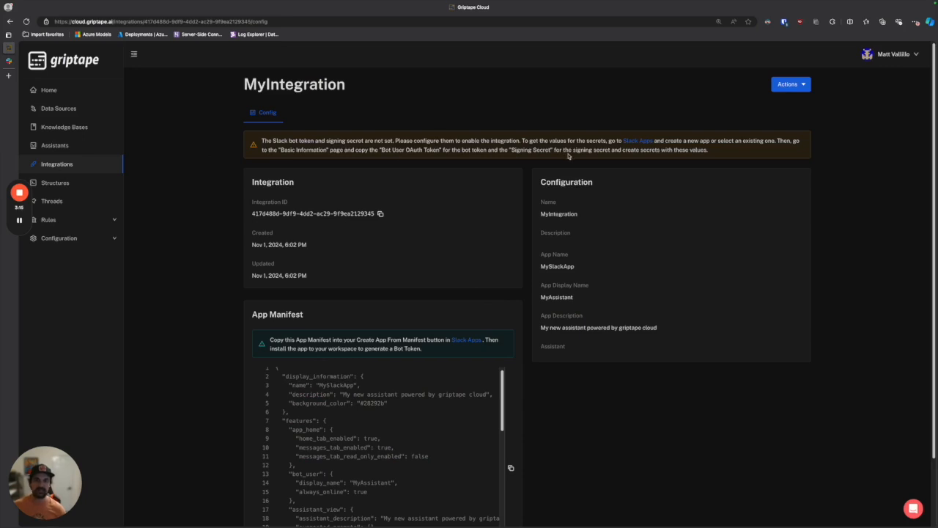
click(9, 62)
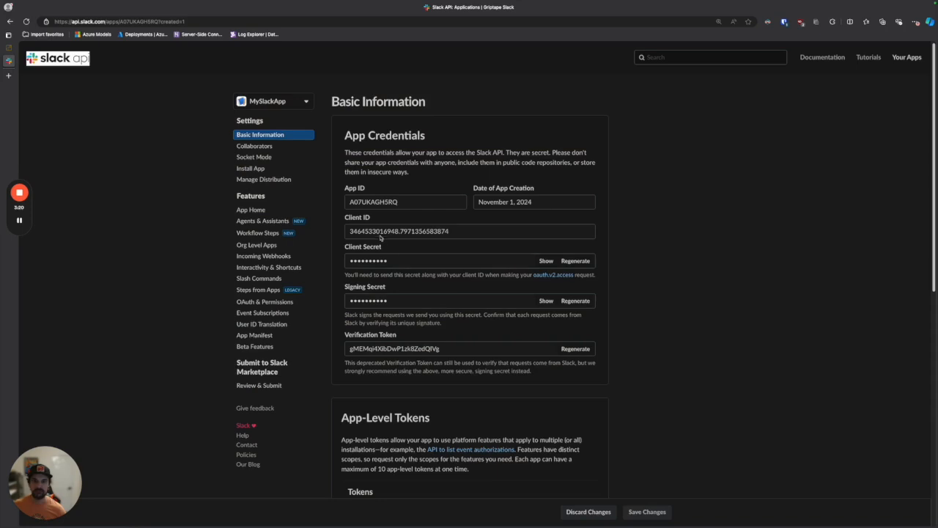
click(546, 301)
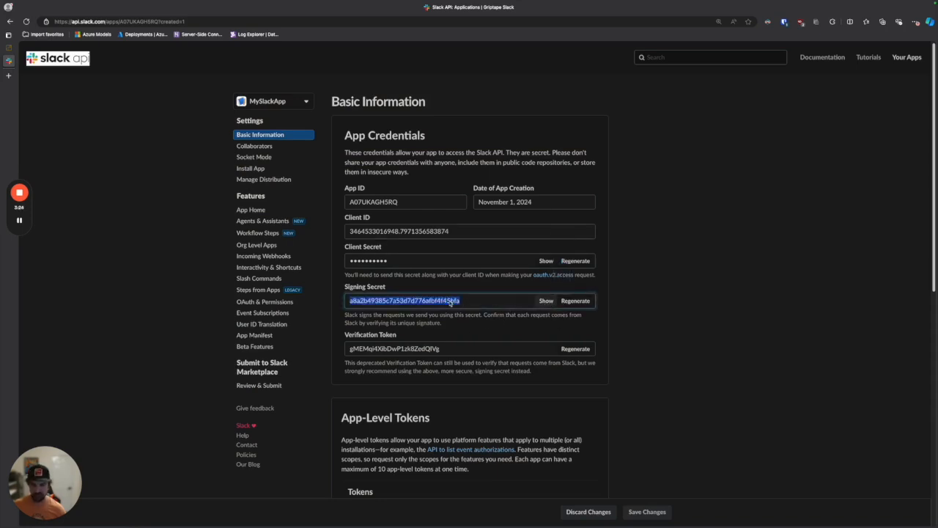
Switch to Griptape Cloud, open MyIntegration for editing and locate the Slack App Signing Secret field
click(9, 47)
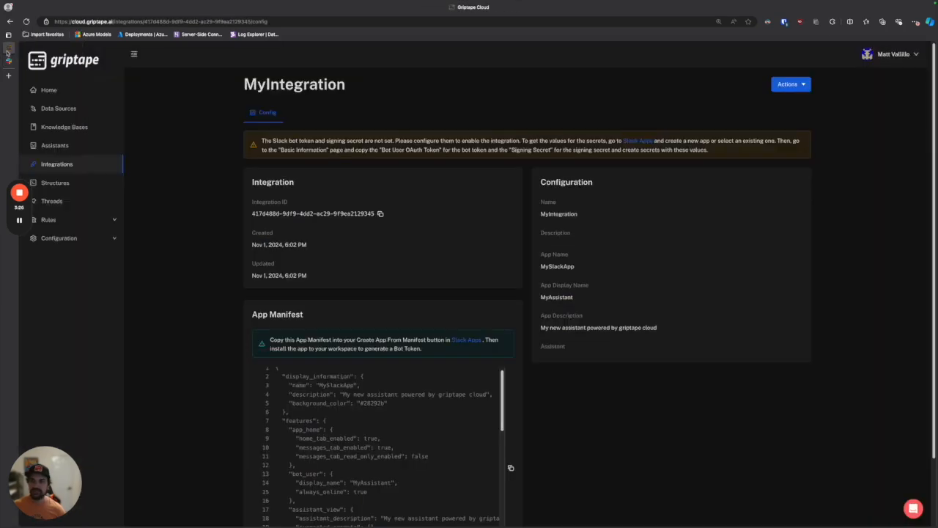
click(798, 89)
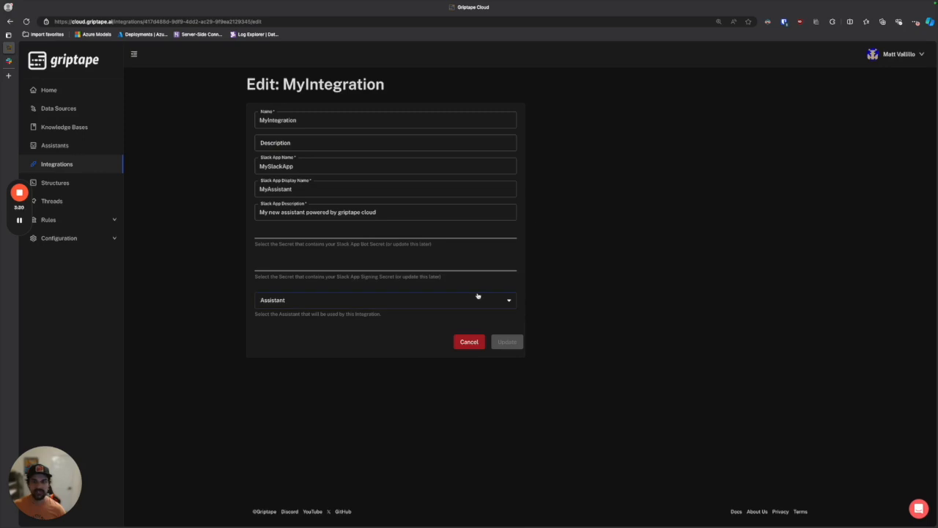
drag(441, 277, 293, 282)
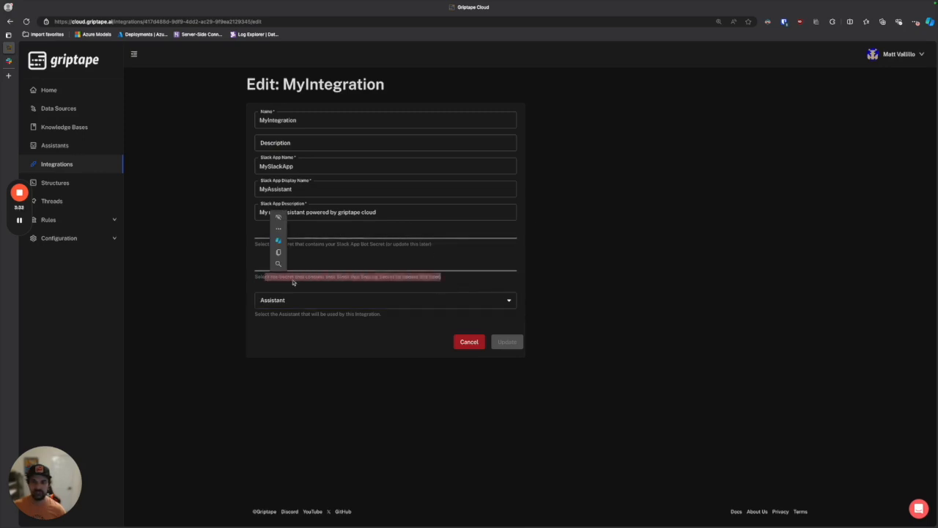
click(536, 277)
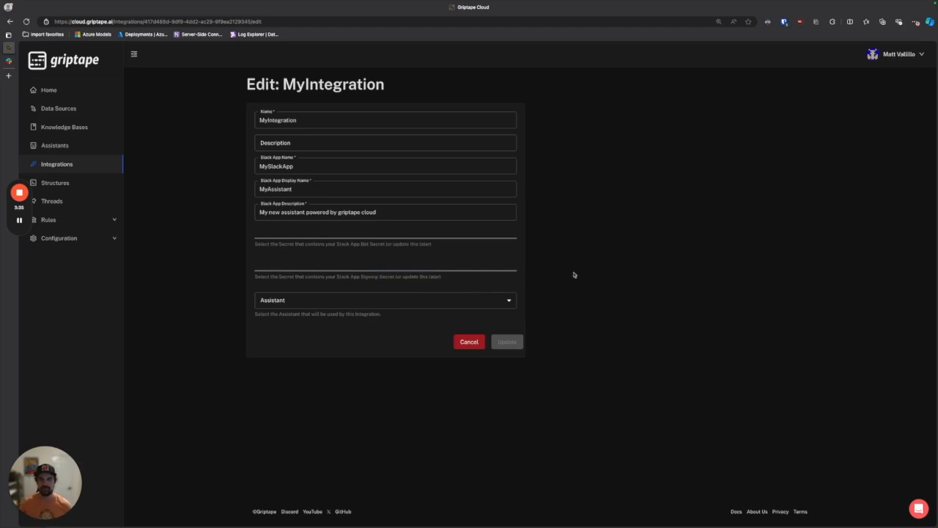
Create a secret named "my slack signing secret" for the integration's signing secret field, pasting the copied signing secret as its value
click(469, 266)
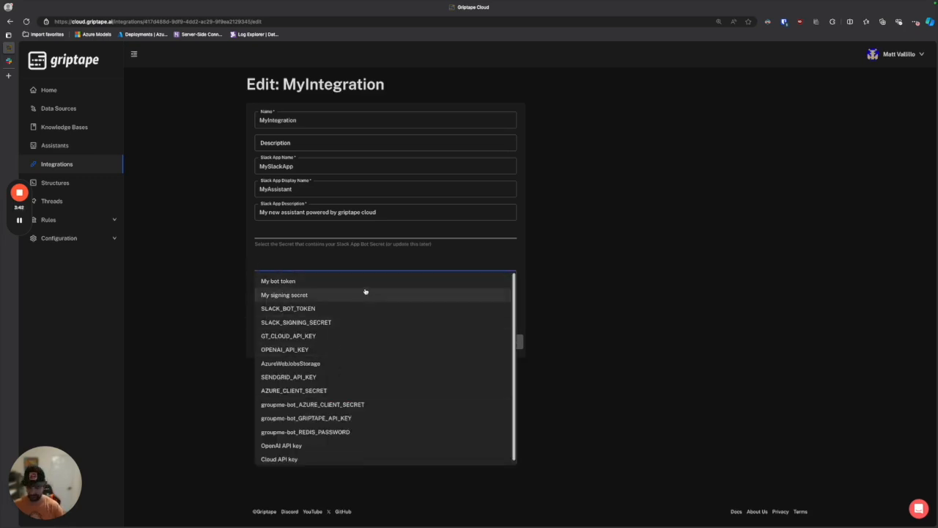
text(my slack signing secret)
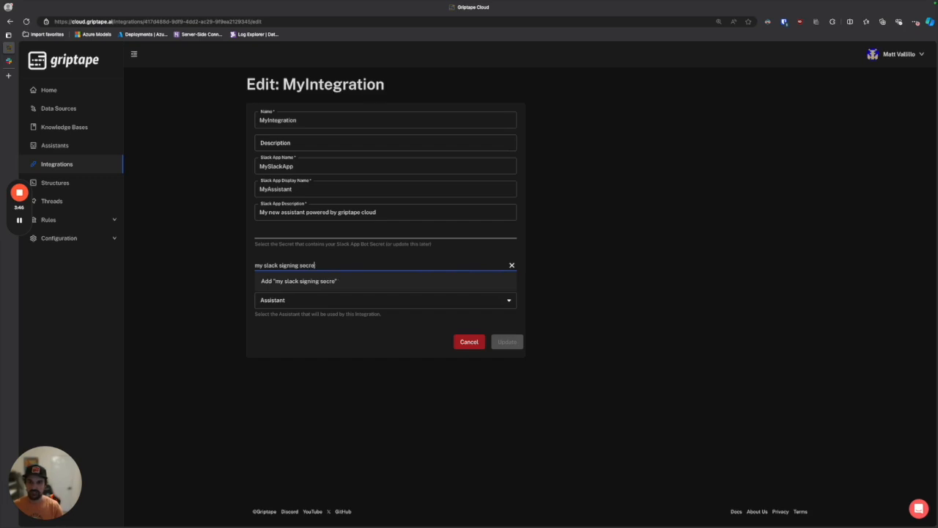
key(Return)
click(404, 293)
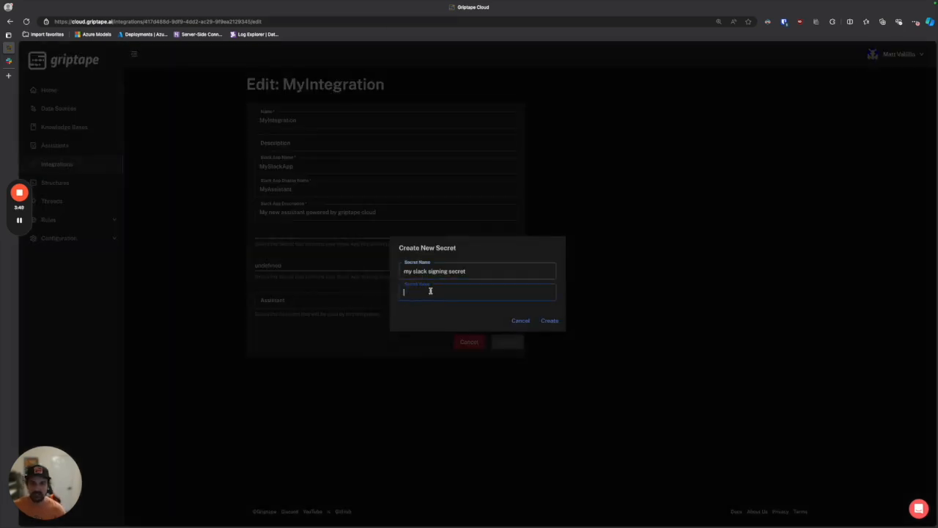
key(super+v)
click(549, 321)
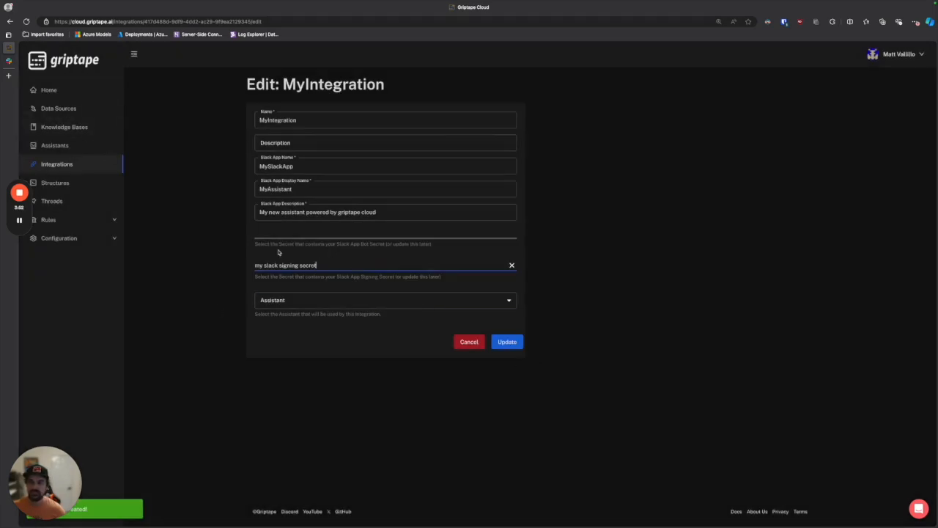
In the Slack app's OAuth & Permissions settings, install MySlackApp to the Griptape workspace, allow its access and copy the Bot User OAuth Token
click(8, 61)
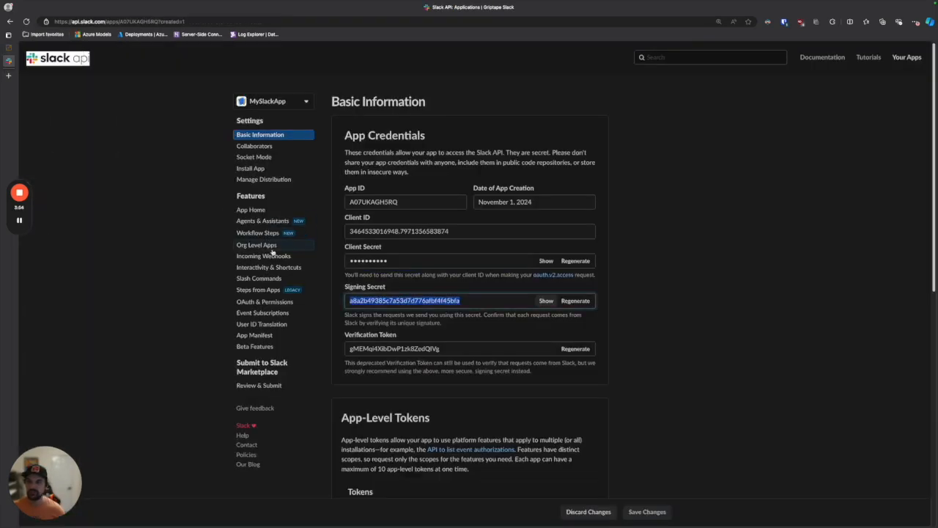
click(266, 302)
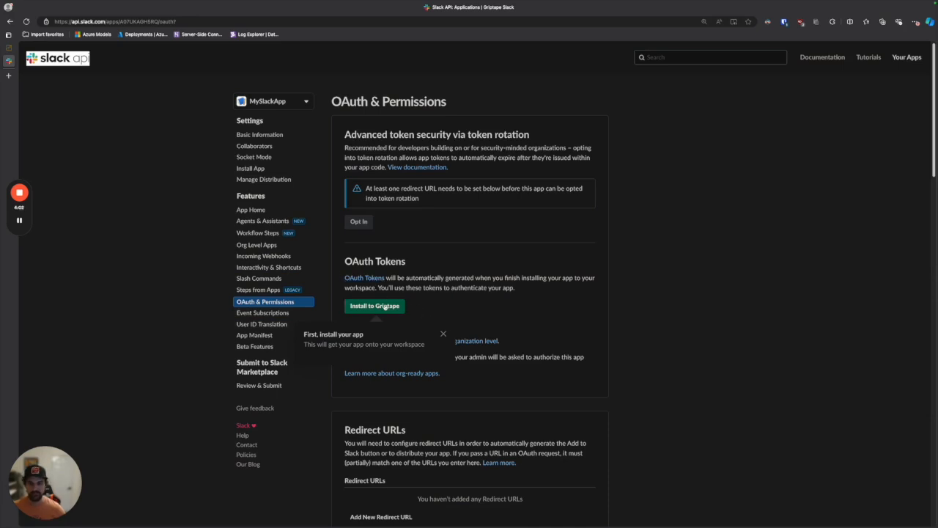
click(384, 309)
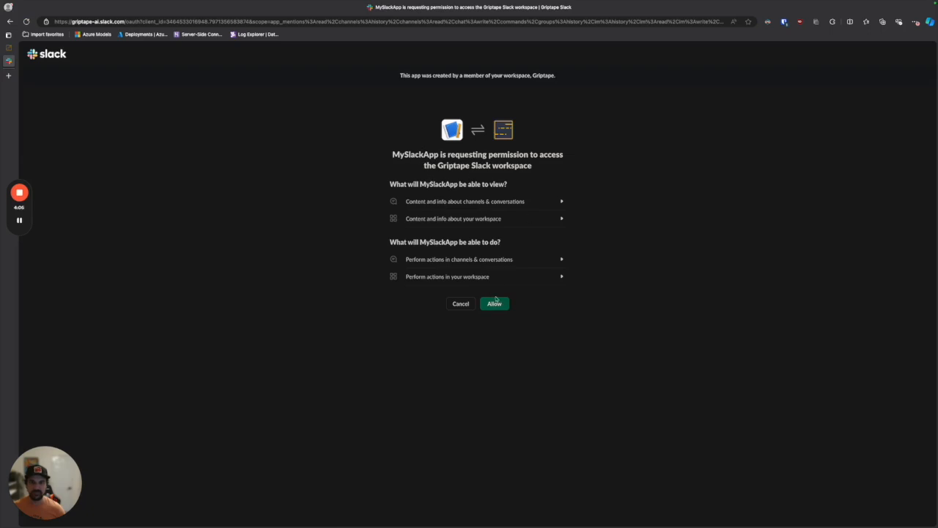
click(503, 311)
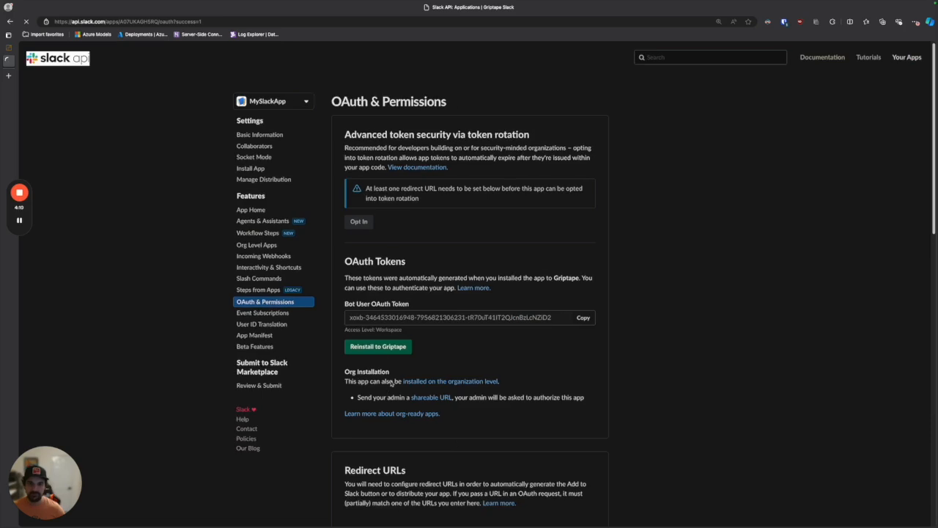
click(593, 319)
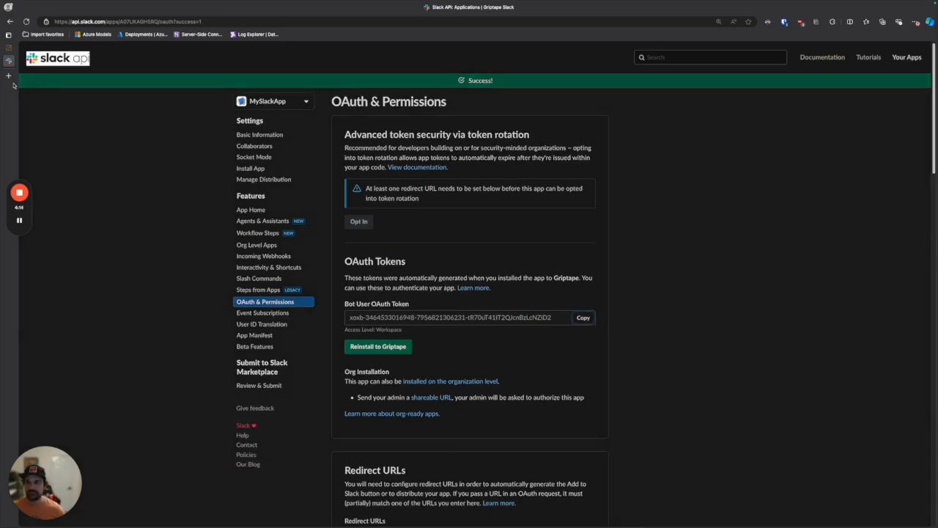
In Griptape Cloud, create "my bot secret" for the bot secret field with the copied bot token as its value and update the integration
click(9, 47)
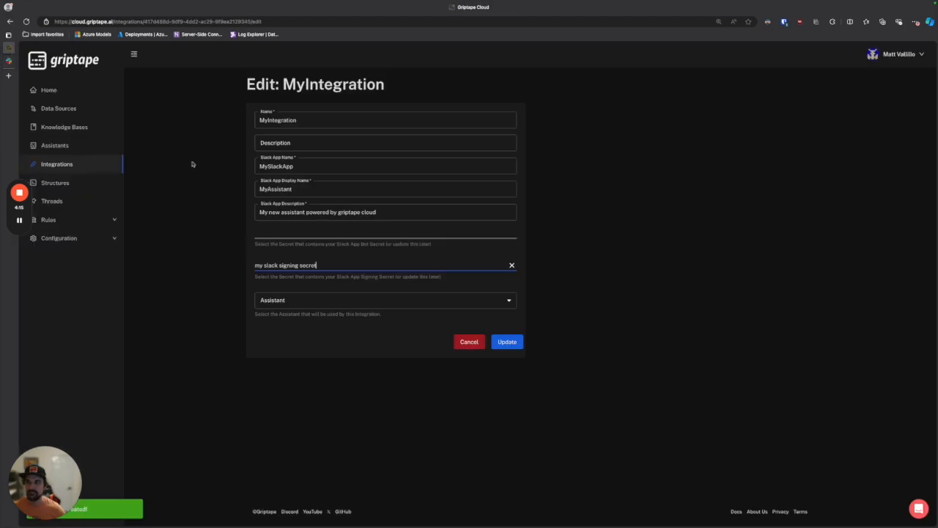
click(348, 231)
text(my )
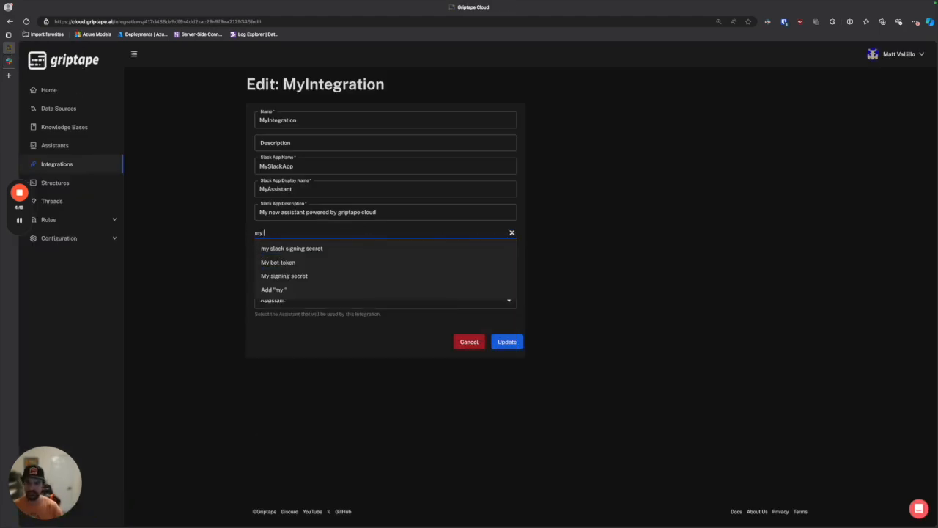
text(bot secr)
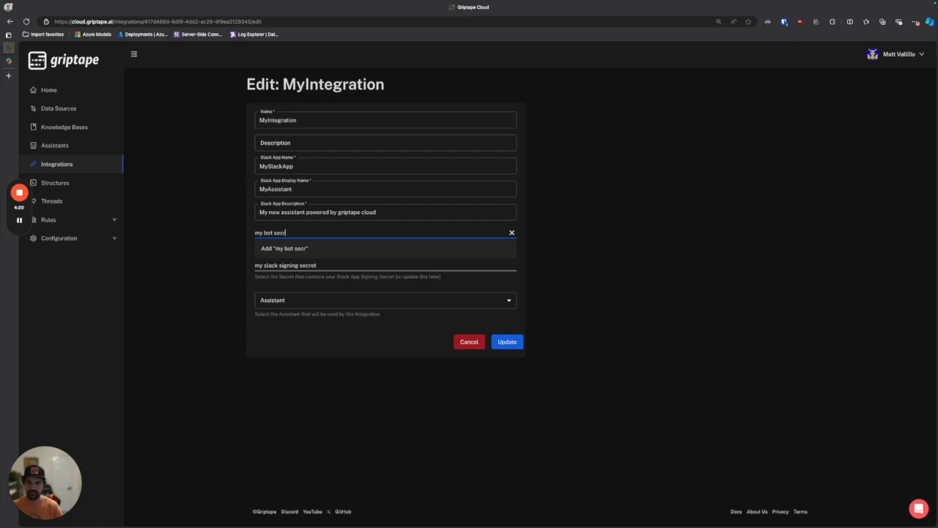
key(Return)
click(429, 290)
key(super+v)
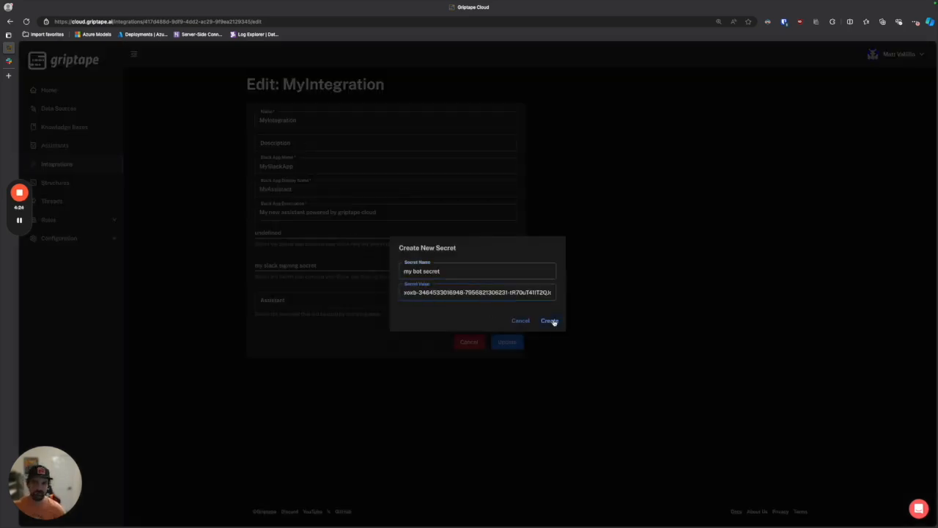
click(550, 320)
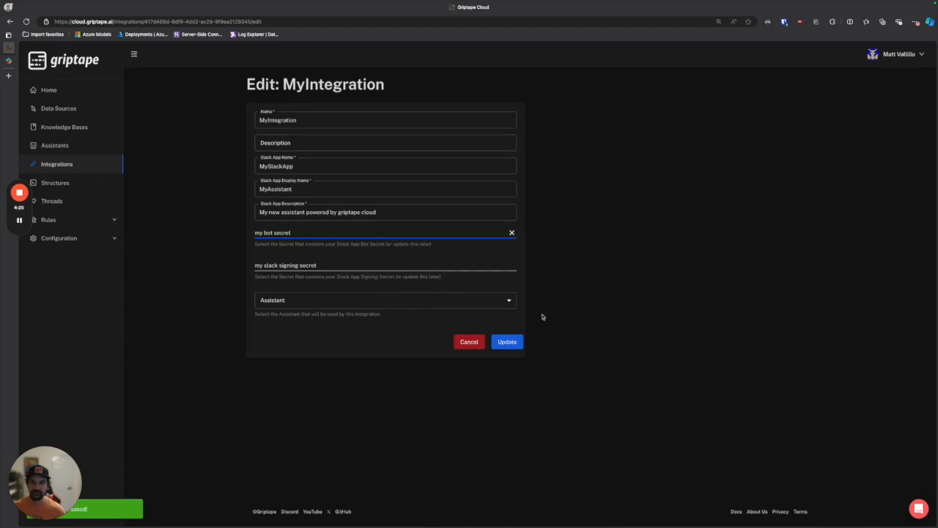
click(509, 343)
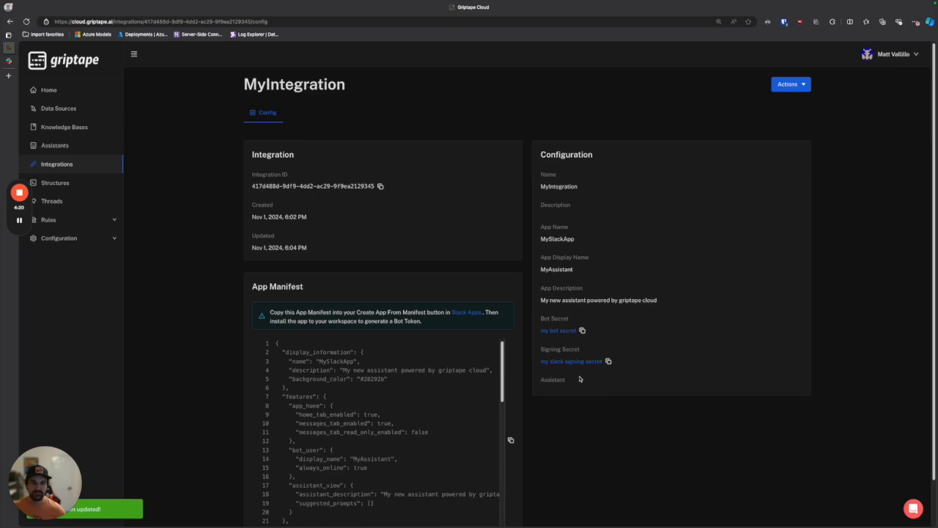
Edit MyIntegration to use MyNewAssistant as its assistant, update it and review the resulting configuration
click(787, 85)
click(785, 100)
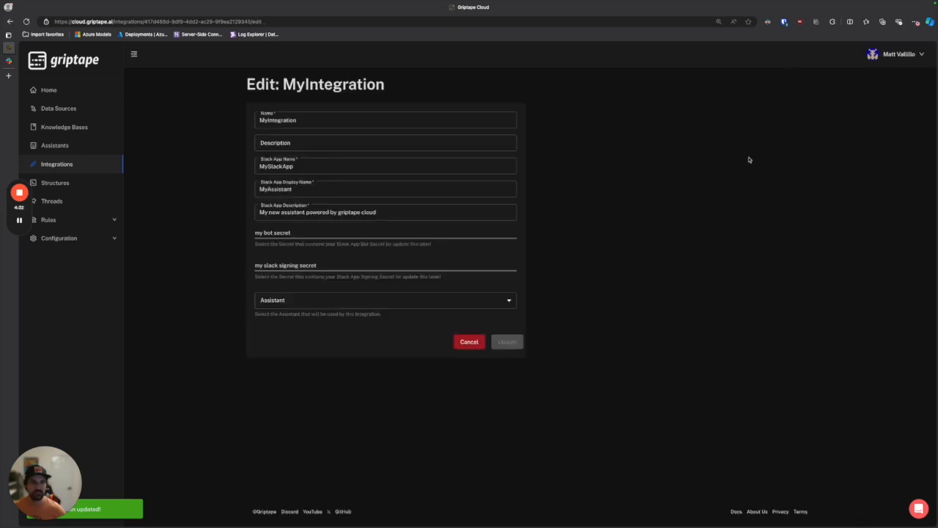
click(412, 295)
click(406, 316)
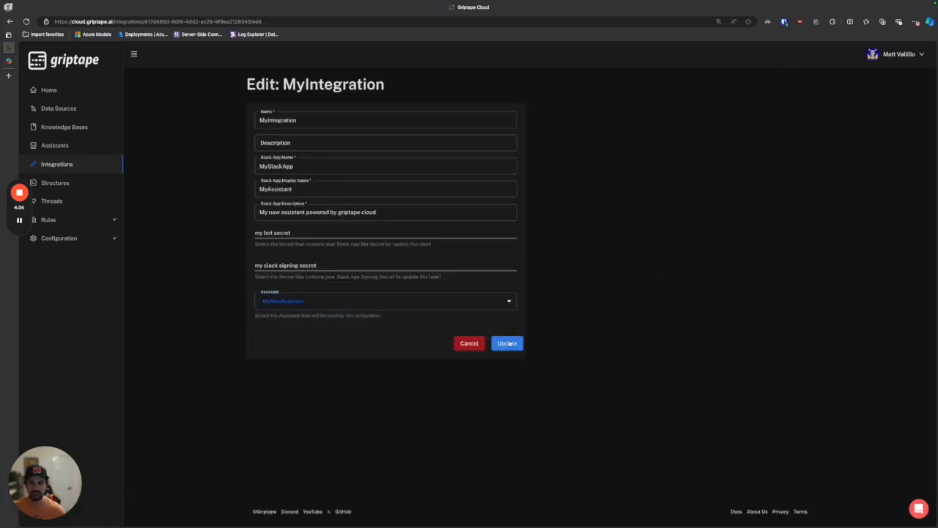
click(507, 342)
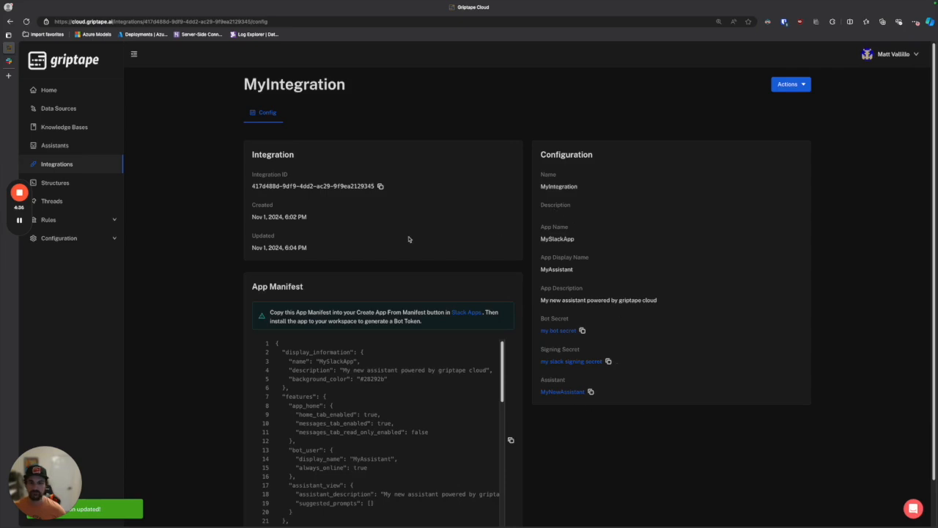
scroll(569, 308, down, 2)
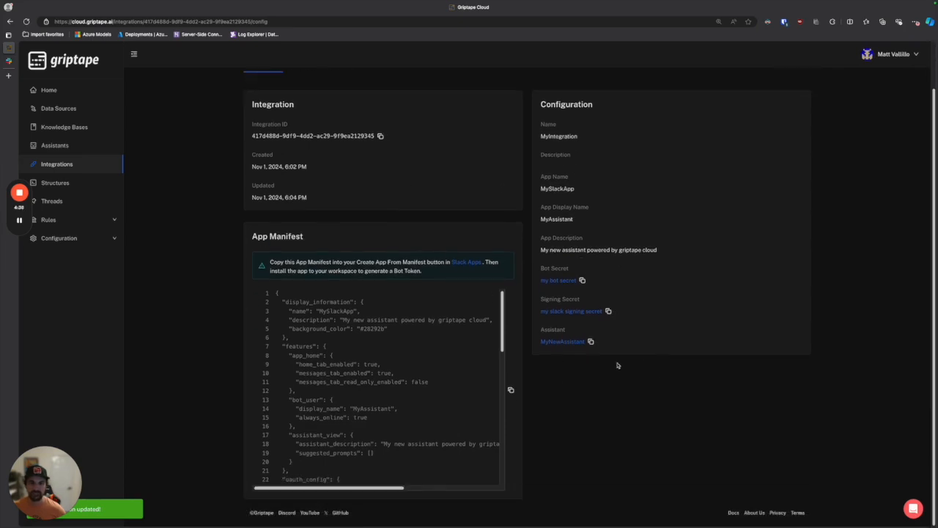
Retry the Request URL verification in MySlackApp's Event Subscriptions and save the changes
click(8, 60)
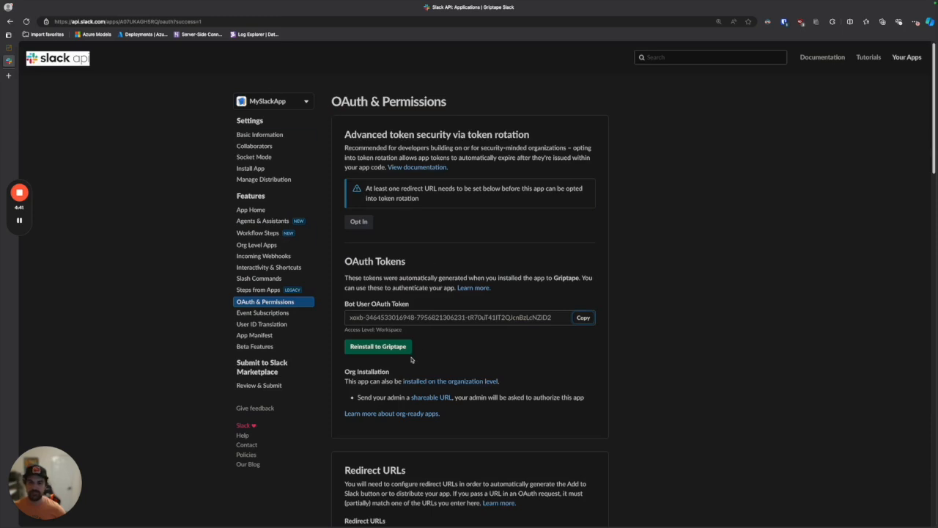
click(261, 317)
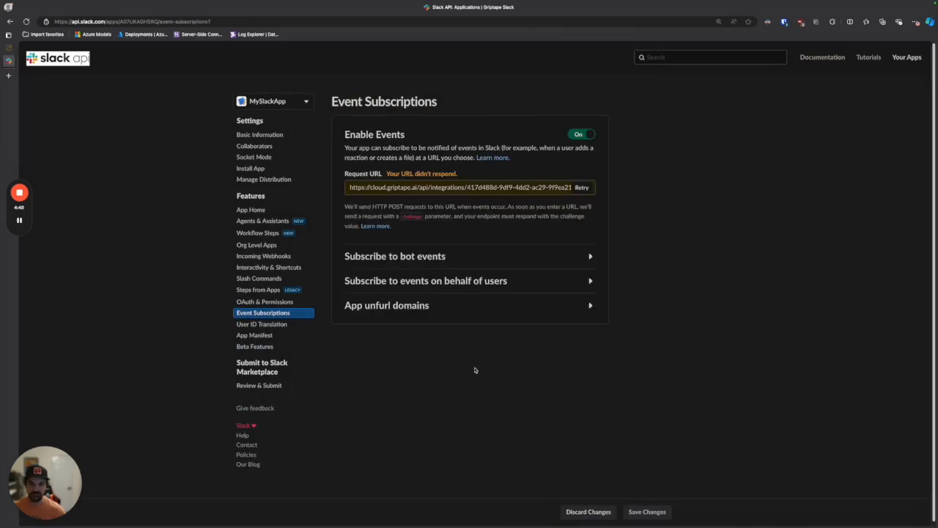
drag(458, 175, 374, 174)
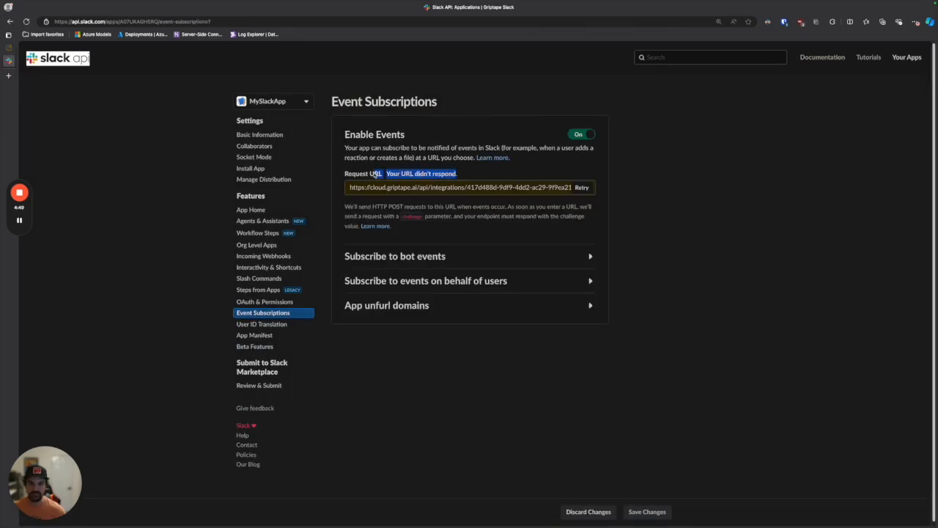
click(544, 174)
click(582, 188)
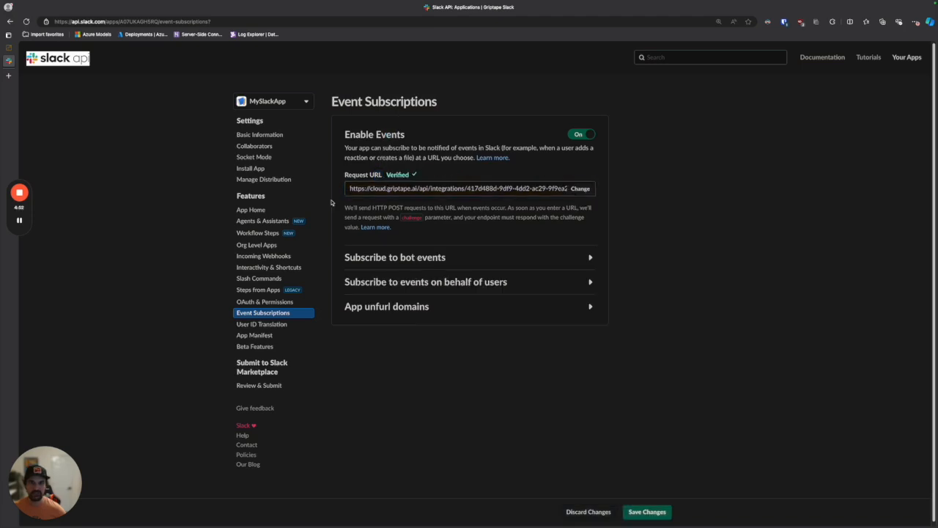
click(649, 512)
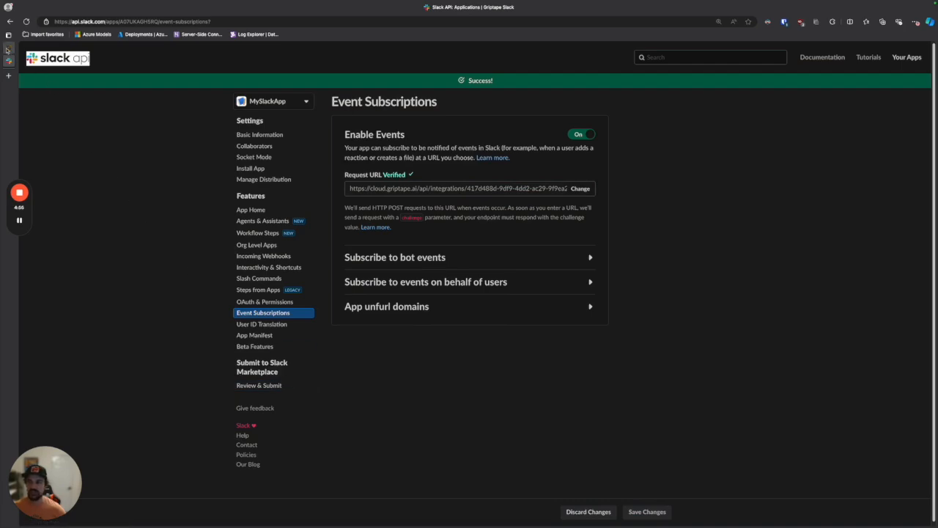
Switch to the Slack workspace, search for "Myas" and open the chat with the active MyAssistant app
click(270, 135)
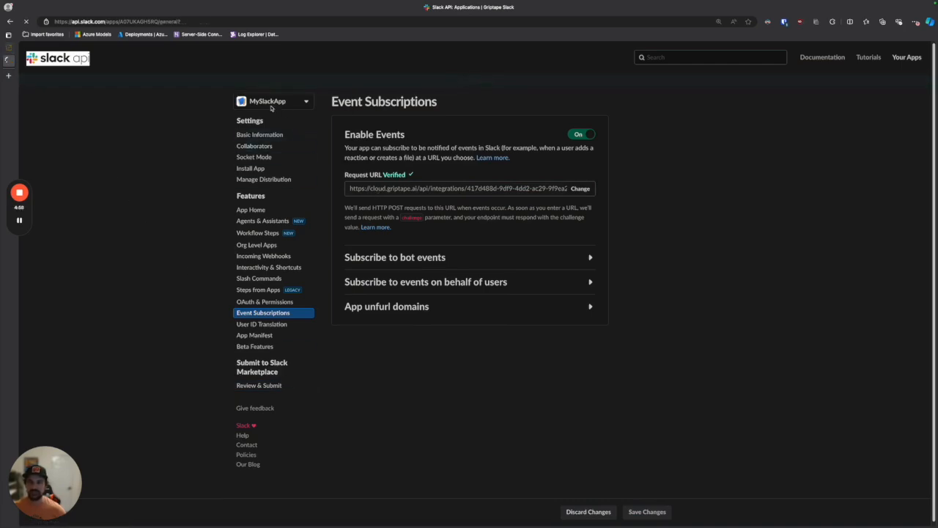
key(ctrl+Right)
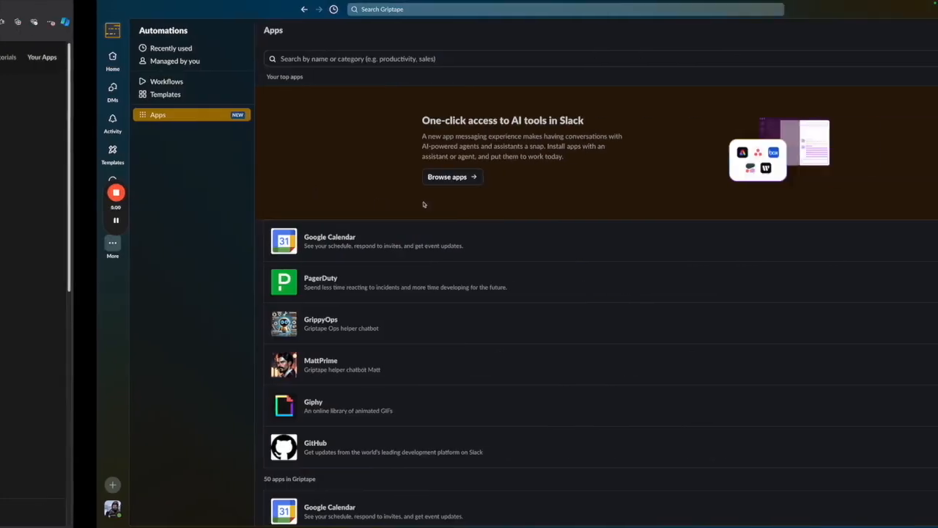
click(338, 10)
text(Myas)
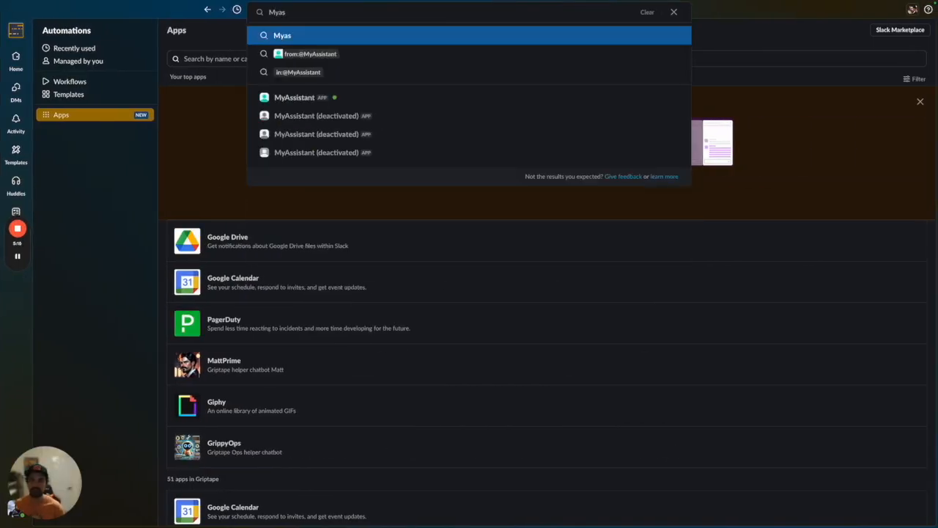
click(323, 95)
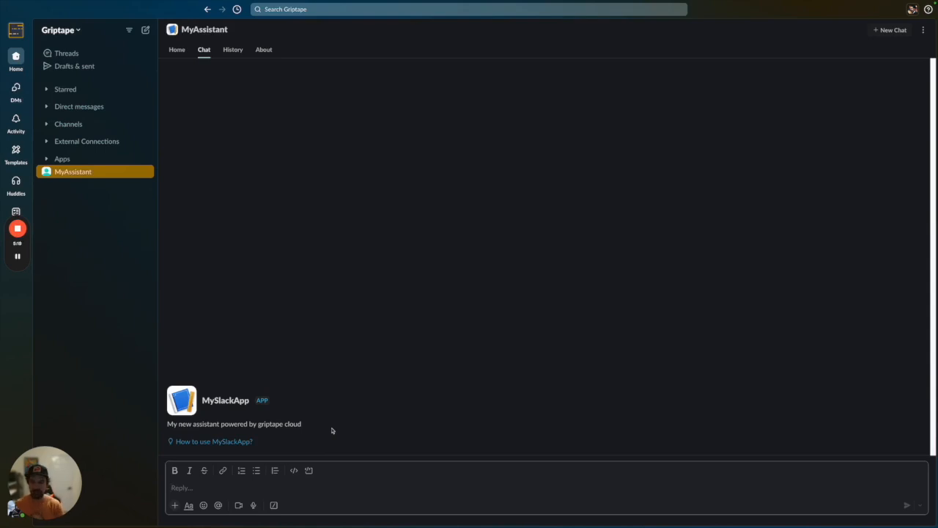
Send MyAssistant the message "hello" followed by the request "write me an example of using a prompt driver"
text(hello)
key(Return)
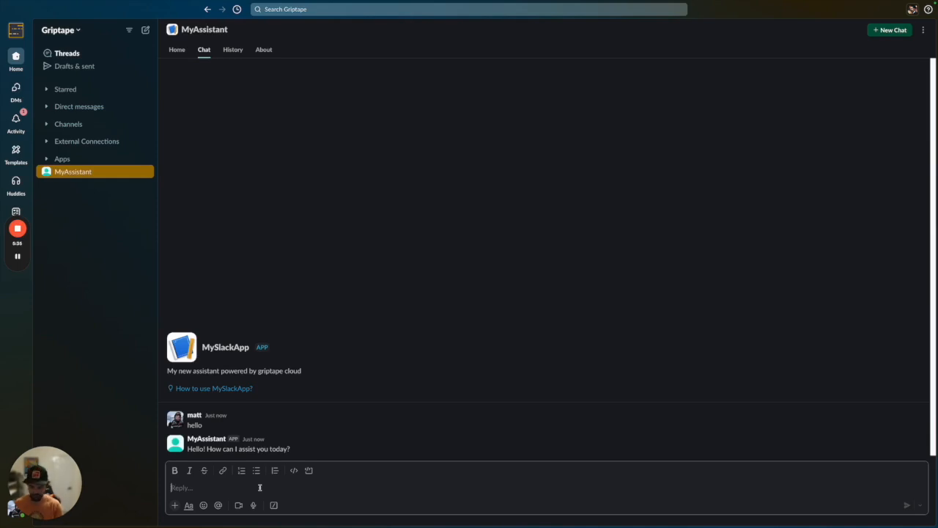
text(write me an example of using a prompt driver)
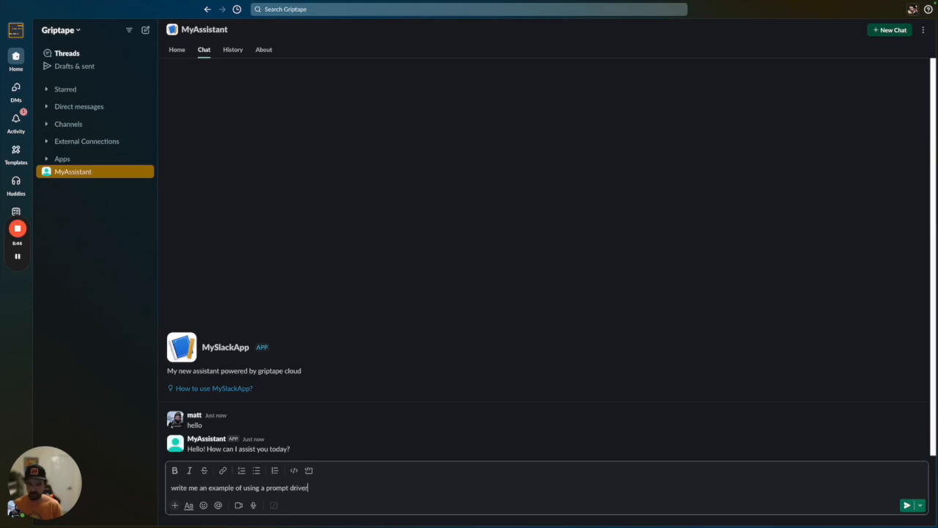
key(Return)
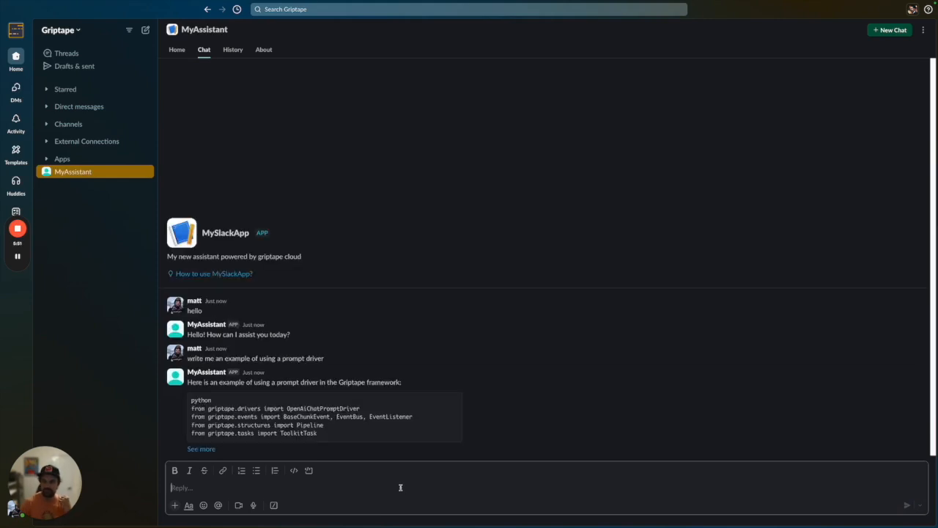
Expand the assistant's full code reply, read it to the end and highlight the OpenAiChatPromptDriver call assigned to prompt_driver
click(209, 448)
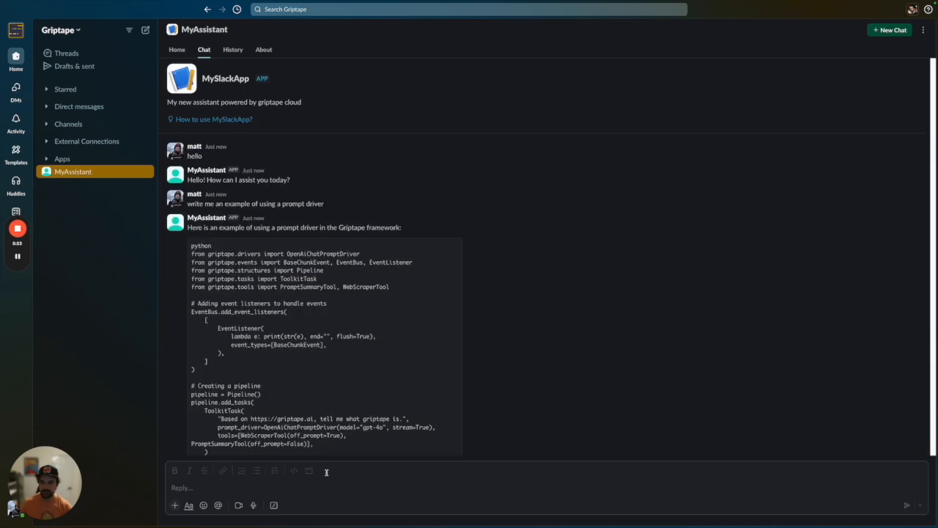
scroll(296, 411, down, 3)
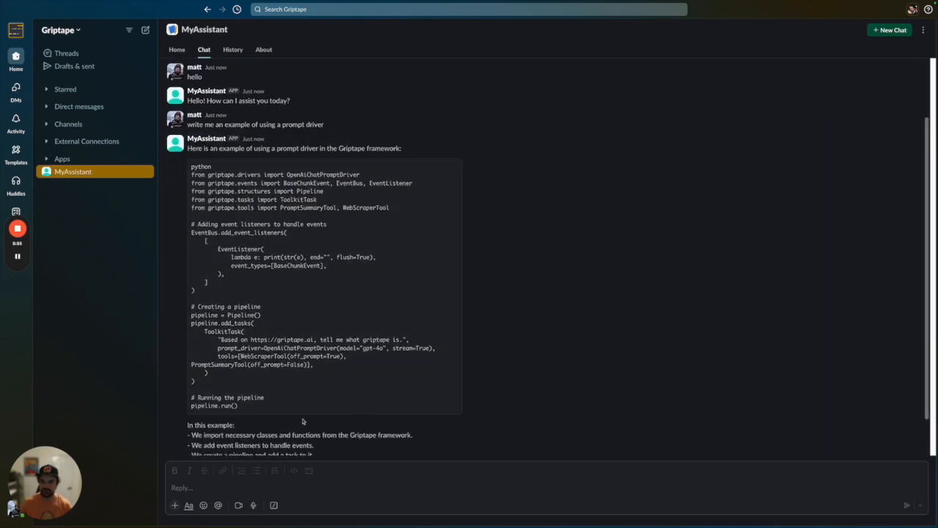
scroll(288, 408, down, 1)
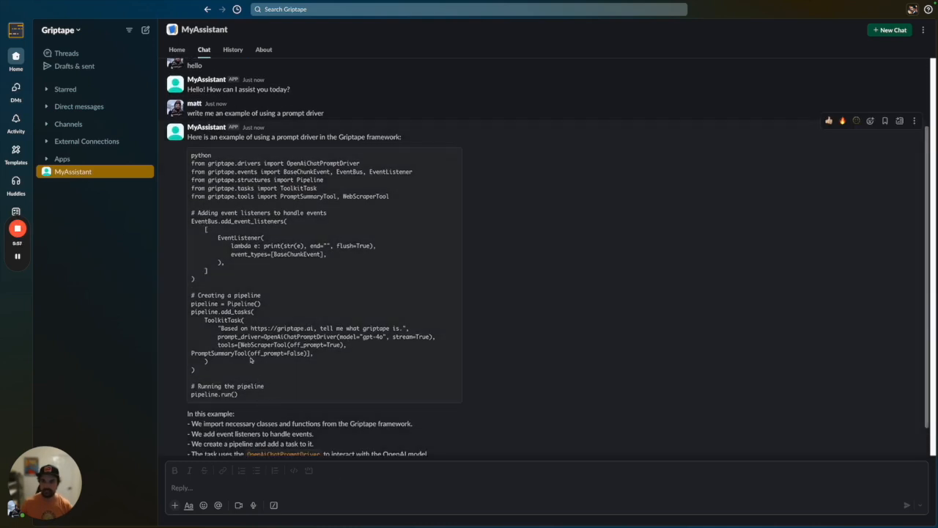
scroll(304, 367, down, 2)
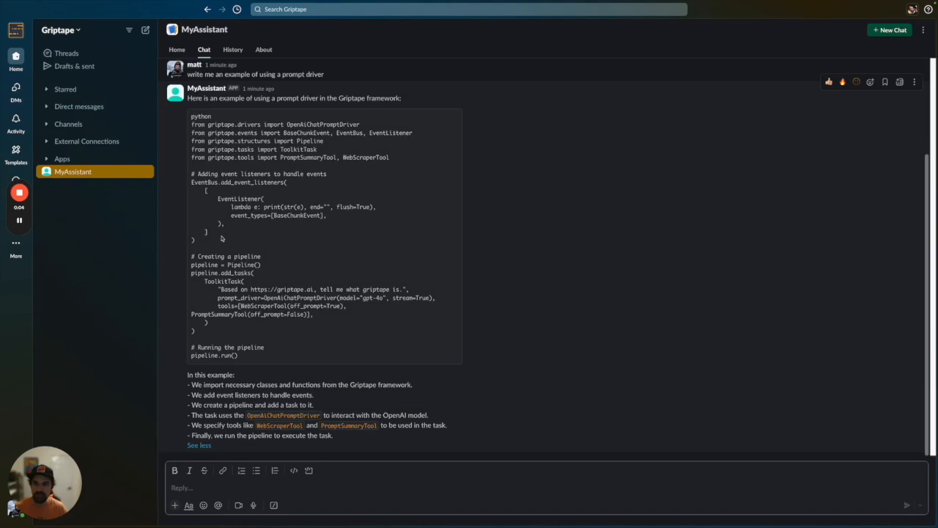
drag(264, 297, 438, 299)
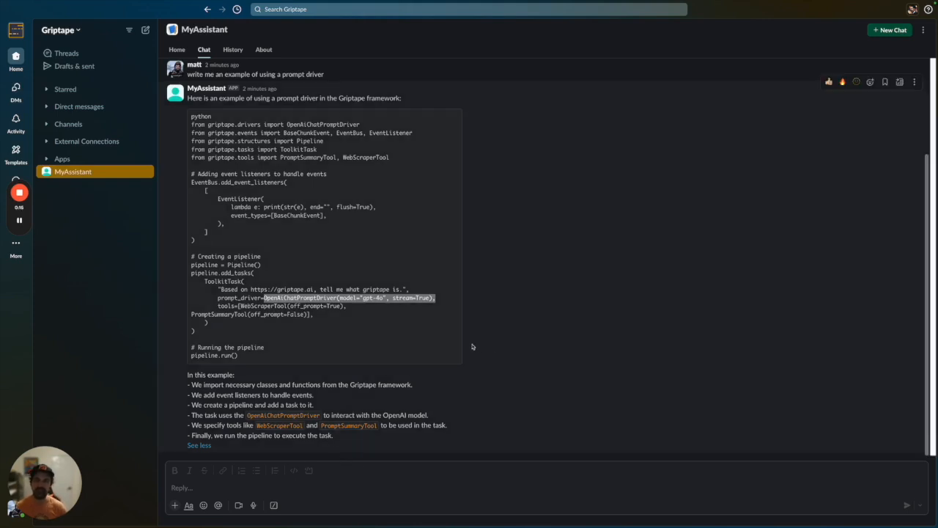
click(19, 192)
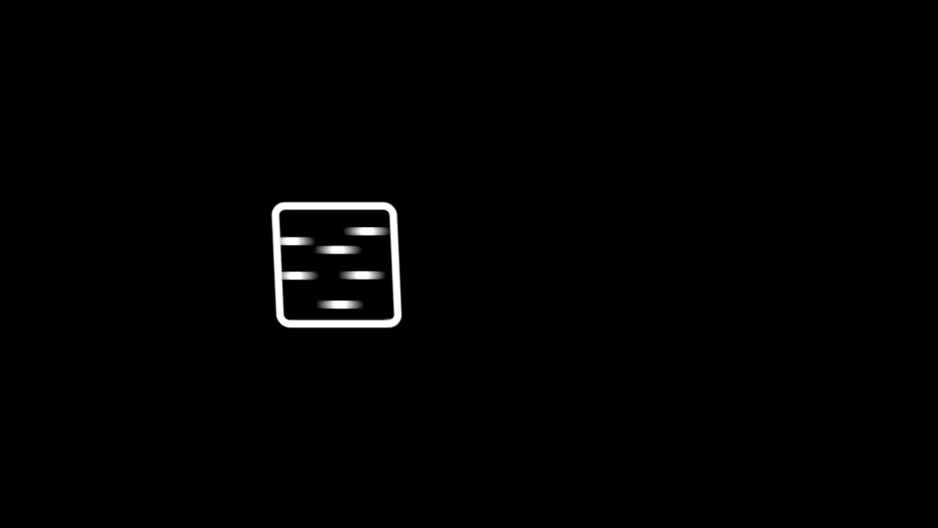